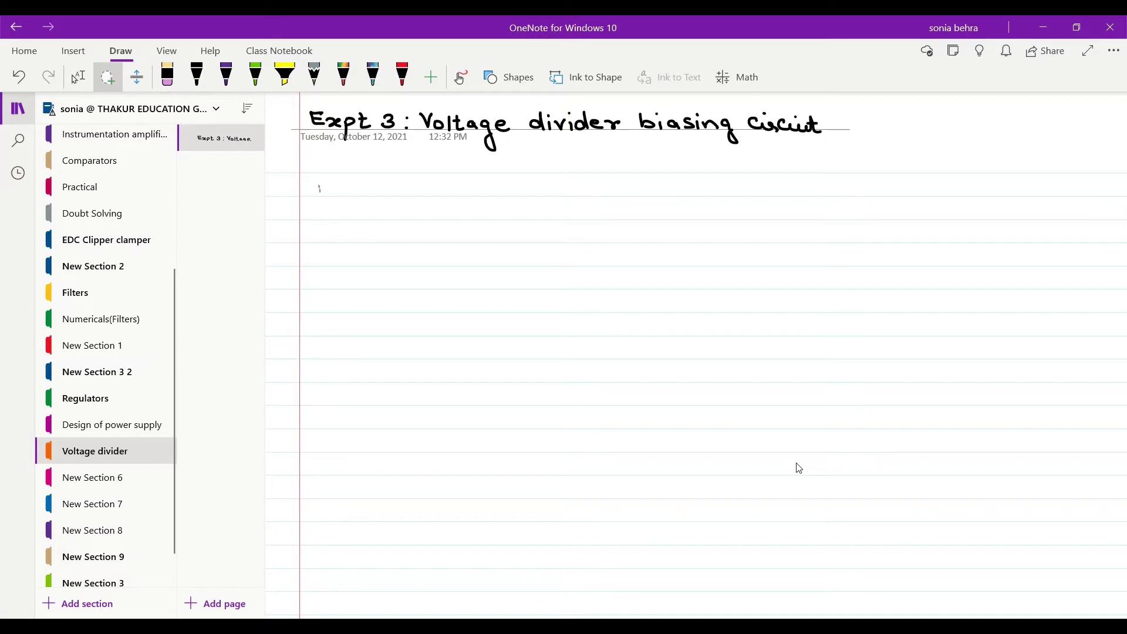
Handwrite "1) To find Q pt {Th → Pr}" in black and sketch the four-resistor NPN voltage divider circuit with supply and ground below it.
{"action": "left_click", "coordinate": [197, 76]}
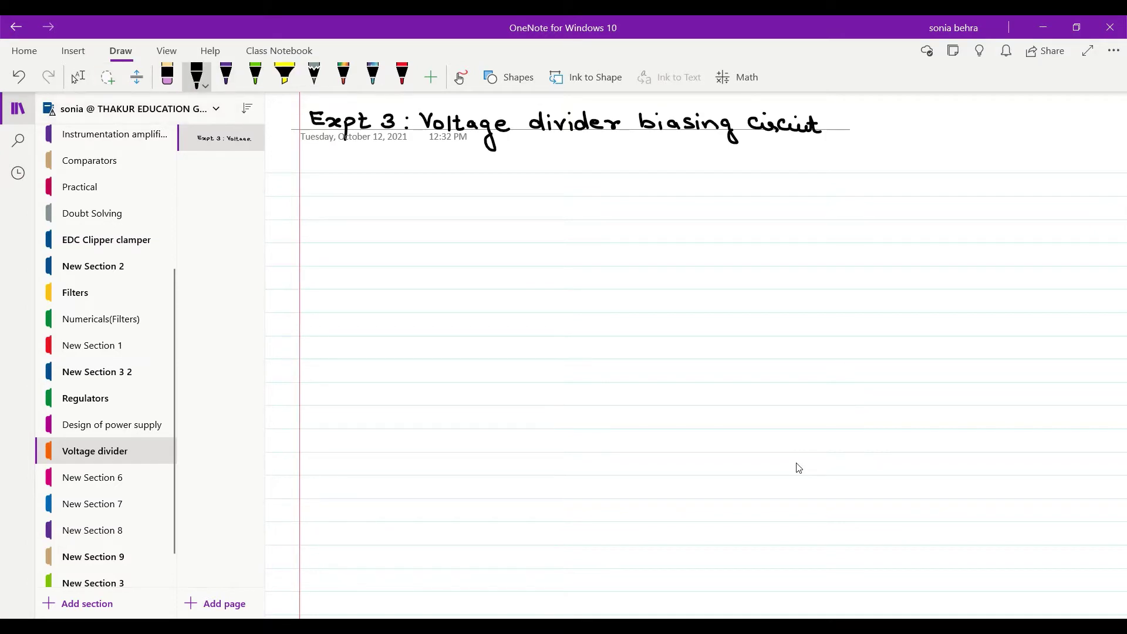
{"action": "mouse_move", "coordinate": [340, 184]}
{"action": "left_mouse_down"}
{"action": "mouse_move", "coordinate": [347, 203]}
{"action": "mouse_move", "coordinate": [389, 181]}
{"action": "mouse_move", "coordinate": [381, 197]}
{"action": "mouse_move", "coordinate": [418, 186]}
{"action": "mouse_move", "coordinate": [425, 204]}
{"action": "mouse_move", "coordinate": [424, 190]}
{"action": "left_mouse_up"}
{"action": "mouse_move", "coordinate": [431, 192]}
{"action": "left_mouse_down"}
{"action": "mouse_move", "coordinate": [513, 186]}
{"action": "mouse_move", "coordinate": [502, 204]}
{"action": "mouse_move", "coordinate": [585, 193]}
{"action": "mouse_move", "coordinate": [597, 205]}
{"action": "mouse_move", "coordinate": [620, 182]}
{"action": "mouse_move", "coordinate": [613, 197]}
{"action": "mouse_move", "coordinate": [718, 190]}
{"action": "mouse_move", "coordinate": [710, 212]}
{"action": "left_mouse_up"}
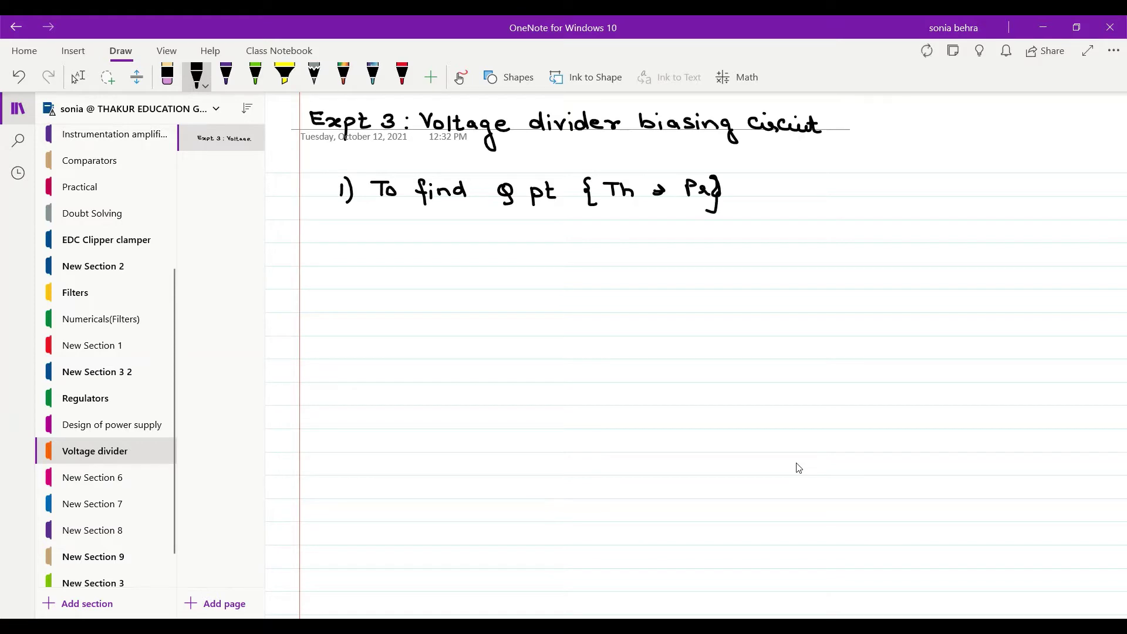
{"action": "mouse_move", "coordinate": [590, 238]}
{"action": "left_mouse_down"}
{"action": "mouse_move", "coordinate": [586, 265]}
{"action": "mouse_move", "coordinate": [623, 269]}
{"action": "mouse_move", "coordinate": [622, 320]}
{"action": "mouse_move", "coordinate": [600, 327]}
{"action": "mouse_move", "coordinate": [603, 354]}
{"action": "mouse_move", "coordinate": [622, 352]}
{"action": "mouse_move", "coordinate": [619, 419]}
{"action": "left_mouse_up"}
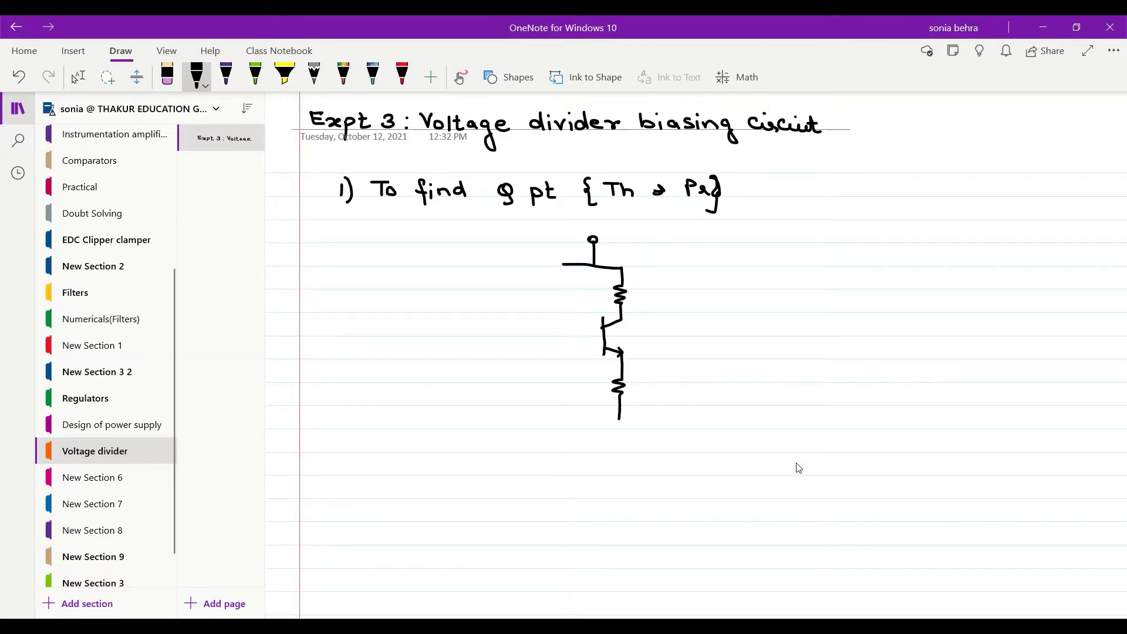
{"action": "mouse_move", "coordinate": [561, 266]}
{"action": "left_mouse_down"}
{"action": "mouse_move", "coordinate": [562, 333]}
{"action": "mouse_move", "coordinate": [604, 339]}
{"action": "mouse_move", "coordinate": [562, 345]}
{"action": "mouse_move", "coordinate": [556, 419]}
{"action": "mouse_move", "coordinate": [620, 419]}
{"action": "mouse_move", "coordinate": [580, 452]}
{"action": "left_mouse_up"}
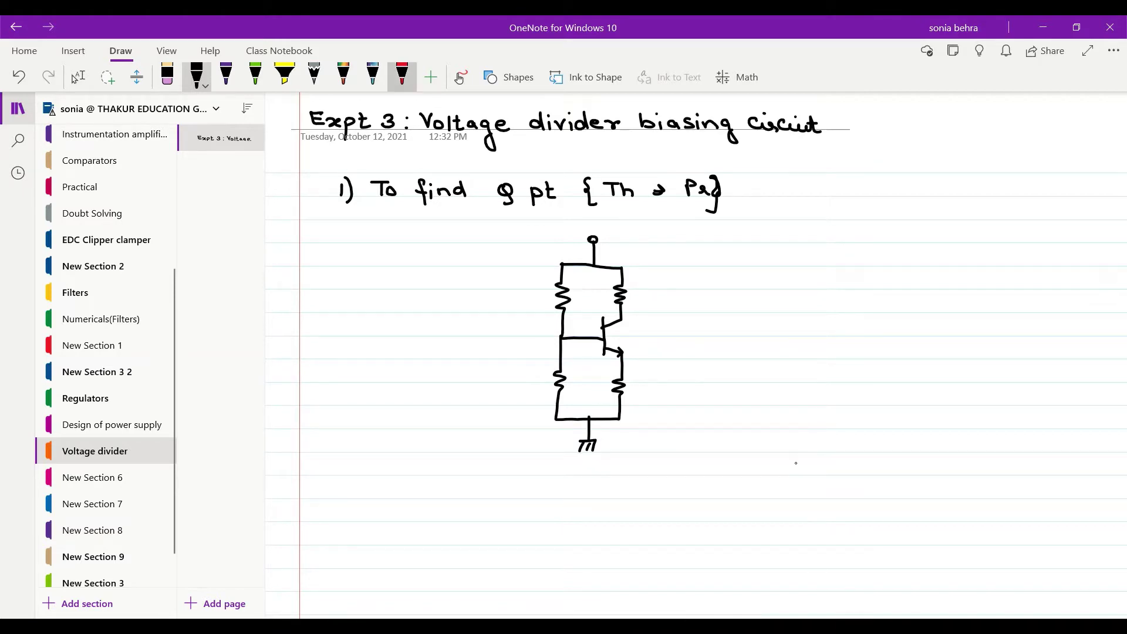
Label the circuit in red with 10V supply, 470Ω and 1kΩ on the transistor branch, 164k and 82kΩ on the divider, and transistor 2N2222A.
{"action": "left_click", "coordinate": [402, 74]}
{"action": "mouse_move", "coordinate": [606, 227]}
{"action": "left_mouse_down"}
{"action": "mouse_move", "coordinate": [607, 239]}
{"action": "mouse_move", "coordinate": [634, 230]}
{"action": "left_mouse_up"}
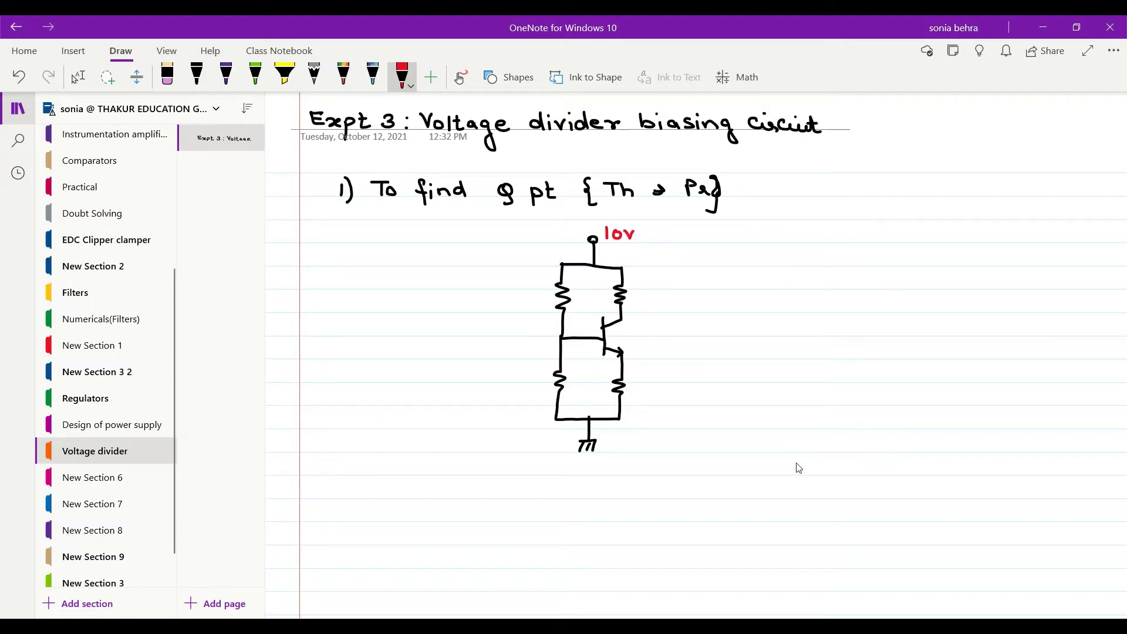
{"action": "mouse_move", "coordinate": [638, 289]}
{"action": "left_mouse_down"}
{"action": "mouse_move", "coordinate": [643, 309]}
{"action": "mouse_move", "coordinate": [688, 295]}
{"action": "mouse_move", "coordinate": [699, 306]}
{"action": "left_mouse_up"}
{"action": "mouse_move", "coordinate": [633, 384]}
{"action": "left_mouse_down"}
{"action": "mouse_move", "coordinate": [633, 398]}
{"action": "mouse_move", "coordinate": [677, 392]}
{"action": "left_mouse_up"}
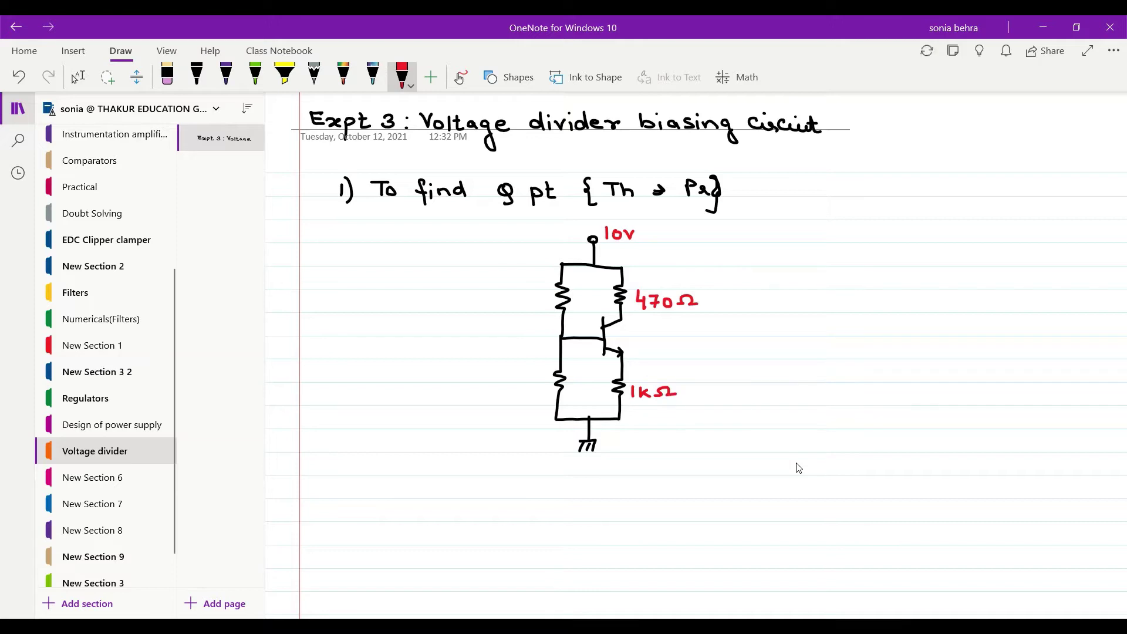
{"action": "mouse_move", "coordinate": [505, 285]}
{"action": "left_mouse_down"}
{"action": "mouse_move", "coordinate": [506, 302]}
{"action": "mouse_move", "coordinate": [548, 304]}
{"action": "left_mouse_up"}
{"action": "mouse_move", "coordinate": [516, 376]}
{"action": "left_mouse_down"}
{"action": "mouse_move", "coordinate": [508, 387]}
{"action": "mouse_move", "coordinate": [555, 390]}
{"action": "left_mouse_up"}
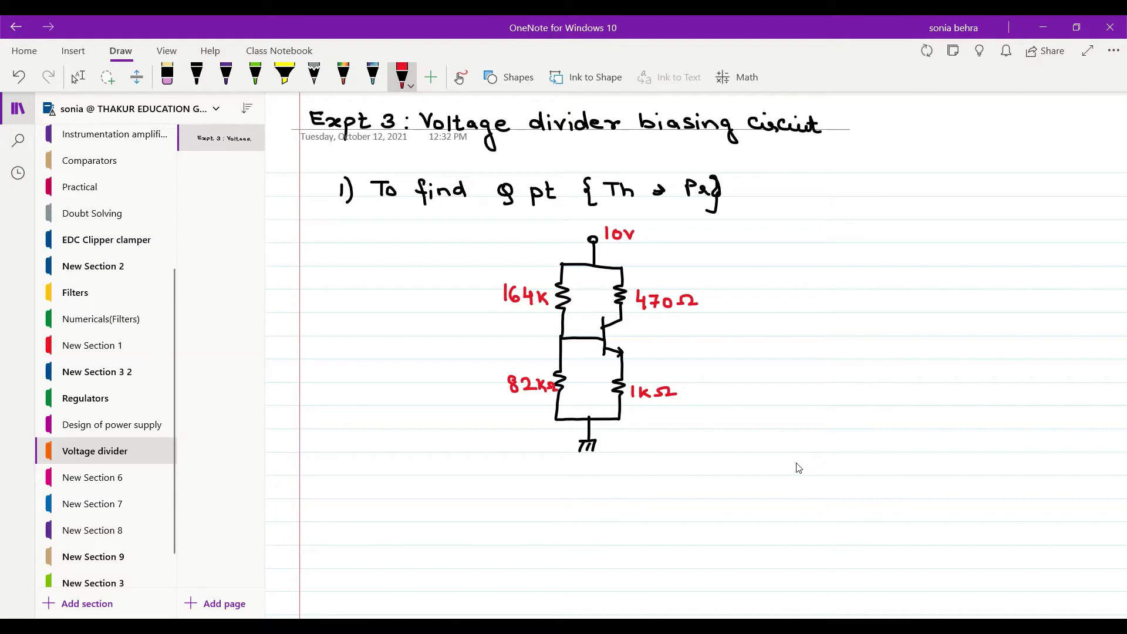
{"action": "mouse_move", "coordinate": [627, 333]}
{"action": "left_mouse_down"}
{"action": "mouse_move", "coordinate": [636, 343]}
{"action": "mouse_move", "coordinate": [652, 332]}
{"action": "mouse_move", "coordinate": [660, 343]}
{"action": "mouse_move", "coordinate": [729, 335]}
{"action": "left_mouse_up"}
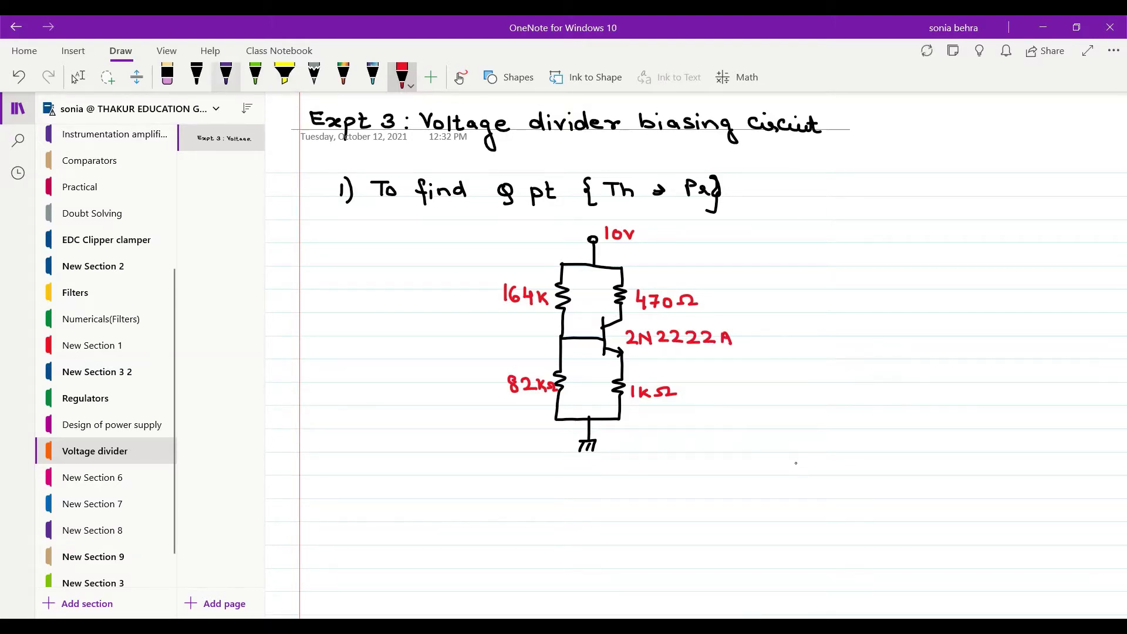
Write "β = 220" in purple below the 2N2222A label.
{"action": "left_click", "coordinate": [226, 73]}
{"action": "mouse_move", "coordinate": [665, 350]}
{"action": "left_mouse_down"}
{"action": "mouse_move", "coordinate": [661, 369]}
{"action": "mouse_move", "coordinate": [693, 361]}
{"action": "left_mouse_up"}
{"action": "left_click_drag", "start_coordinate": [680, 367], "coordinate": [726, 369]}
{"action": "mouse_move", "coordinate": [734, 358]}
{"action": "left_mouse_down"}
{"action": "mouse_move", "coordinate": [729, 368]}
{"action": "mouse_move", "coordinate": [738, 359]}
{"action": "left_mouse_up"}
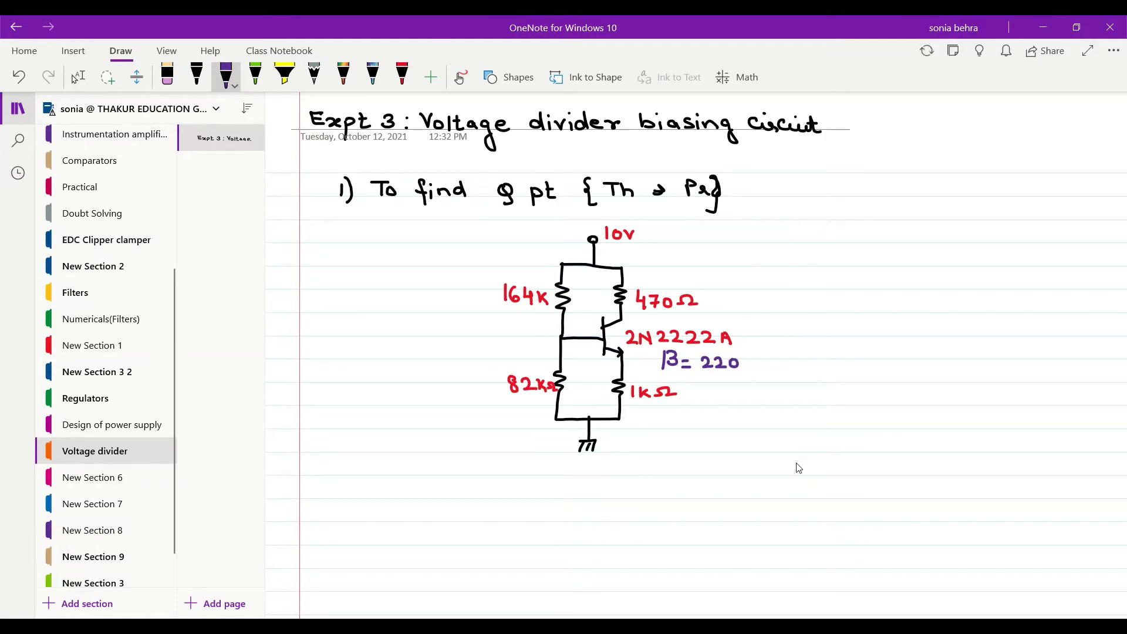
Write the heading "Th. Calculation" in black below the circuit.
{"action": "left_click", "coordinate": [197, 75]}
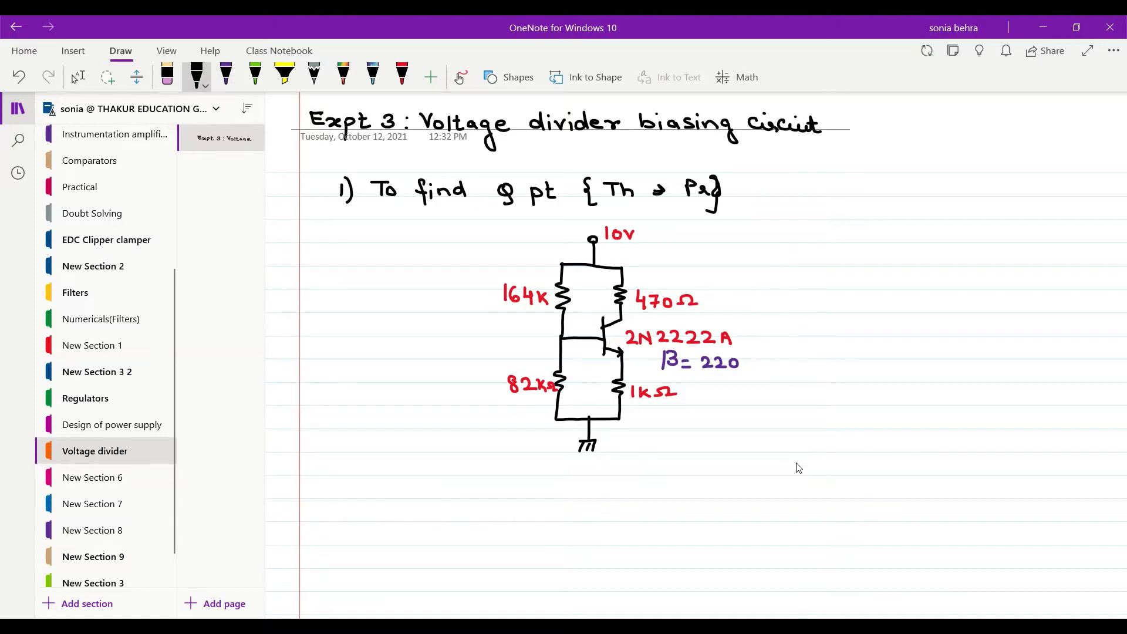
{"action": "mouse_move", "coordinate": [333, 483]}
{"action": "left_mouse_down"}
{"action": "mouse_move", "coordinate": [362, 484]}
{"action": "mouse_move", "coordinate": [353, 499]}
{"action": "mouse_move", "coordinate": [484, 501]}
{"action": "mouse_move", "coordinate": [520, 487]}
{"action": "mouse_move", "coordinate": [526, 498]}
{"action": "left_mouse_up"}
{"action": "key", "text": "Escape"}
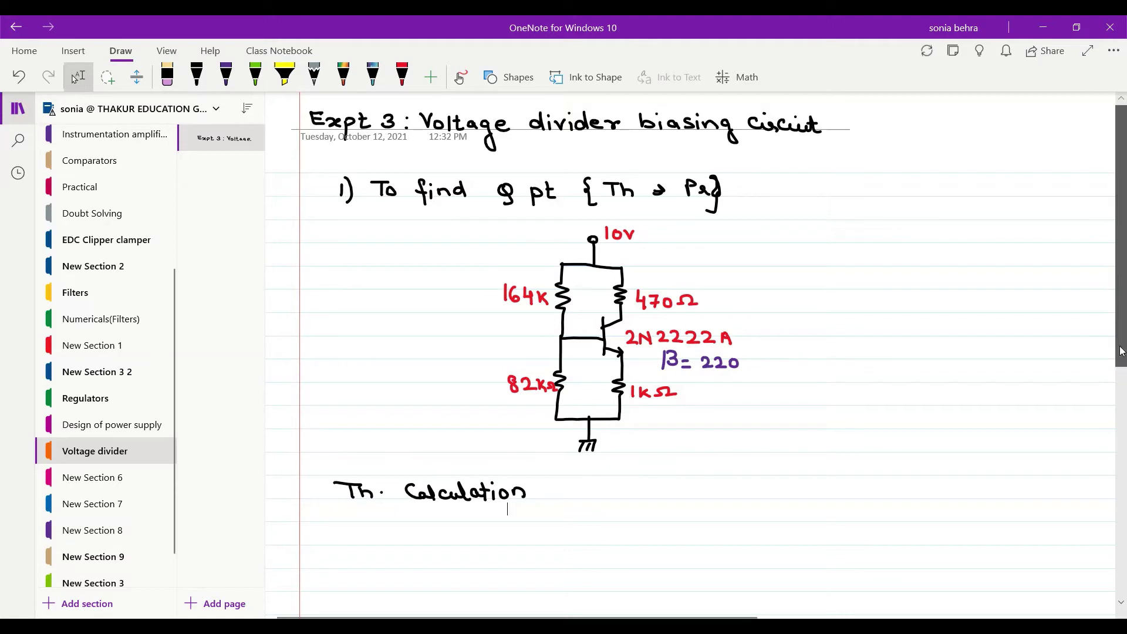
Write the base current equation IB = (VB − VBE) / (RB + (1+β)RE) = 9.54 µA under the Vth line of the calculation.
{"action": "left_click_drag", "start_coordinate": [1121, 350], "coordinate": [1121, 388]}
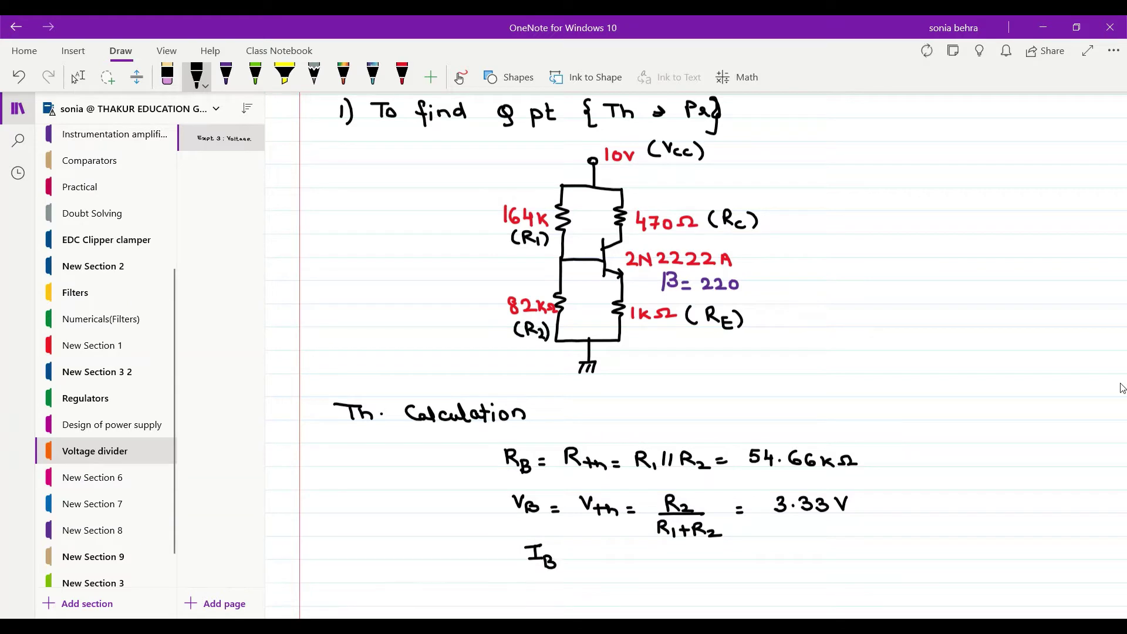
{"action": "mouse_move", "coordinate": [604, 544]}
{"action": "left_mouse_down"}
{"action": "mouse_move", "coordinate": [615, 541]}
{"action": "mouse_move", "coordinate": [624, 565]}
{"action": "mouse_move", "coordinate": [662, 541]}
{"action": "mouse_move", "coordinate": [664, 562]}
{"action": "mouse_move", "coordinate": [686, 561]}
{"action": "left_mouse_up"}
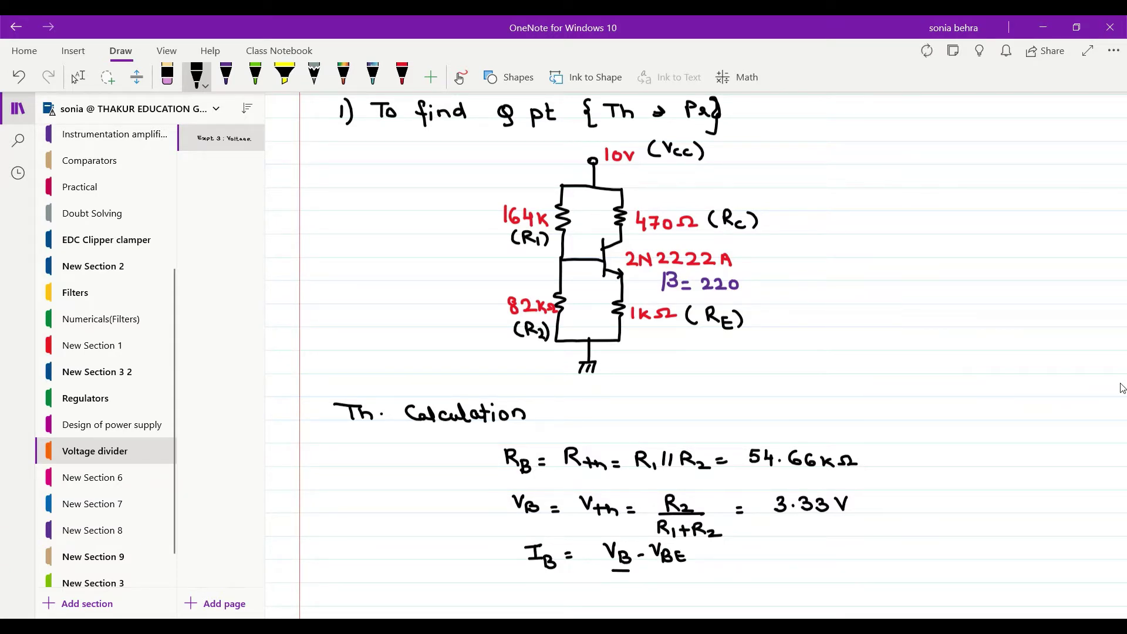
{"action": "mouse_move", "coordinate": [611, 570]}
{"action": "left_mouse_down"}
{"action": "mouse_move", "coordinate": [680, 567]}
{"action": "mouse_move", "coordinate": [618, 594]}
{"action": "mouse_move", "coordinate": [632, 599]}
{"action": "mouse_move", "coordinate": [698, 588]}
{"action": "mouse_move", "coordinate": [697, 603]}
{"action": "mouse_move", "coordinate": [717, 577]}
{"action": "mouse_move", "coordinate": [722, 596]}
{"action": "left_mouse_up"}
{"action": "left_click_drag", "start_coordinate": [722, 580], "coordinate": [744, 591]}
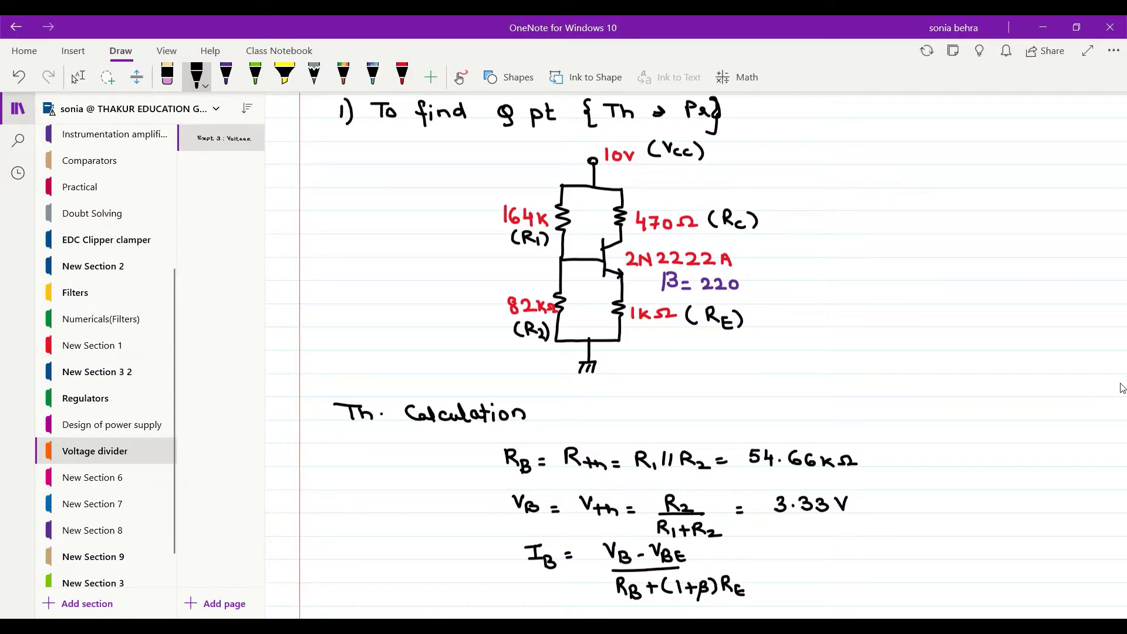
{"action": "left_click_drag", "start_coordinate": [740, 552], "coordinate": [748, 552]}
{"action": "mouse_move", "coordinate": [811, 544]}
{"action": "left_mouse_down"}
{"action": "mouse_move", "coordinate": [810, 560]}
{"action": "mouse_move", "coordinate": [856, 555]}
{"action": "left_mouse_up"}
{"action": "mouse_move", "coordinate": [852, 545]}
{"action": "left_mouse_down"}
{"action": "mouse_move", "coordinate": [852, 564]}
{"action": "mouse_move", "coordinate": [877, 561]}
{"action": "mouse_move", "coordinate": [888, 544]}
{"action": "mouse_move", "coordinate": [896, 561]}
{"action": "left_mouse_up"}
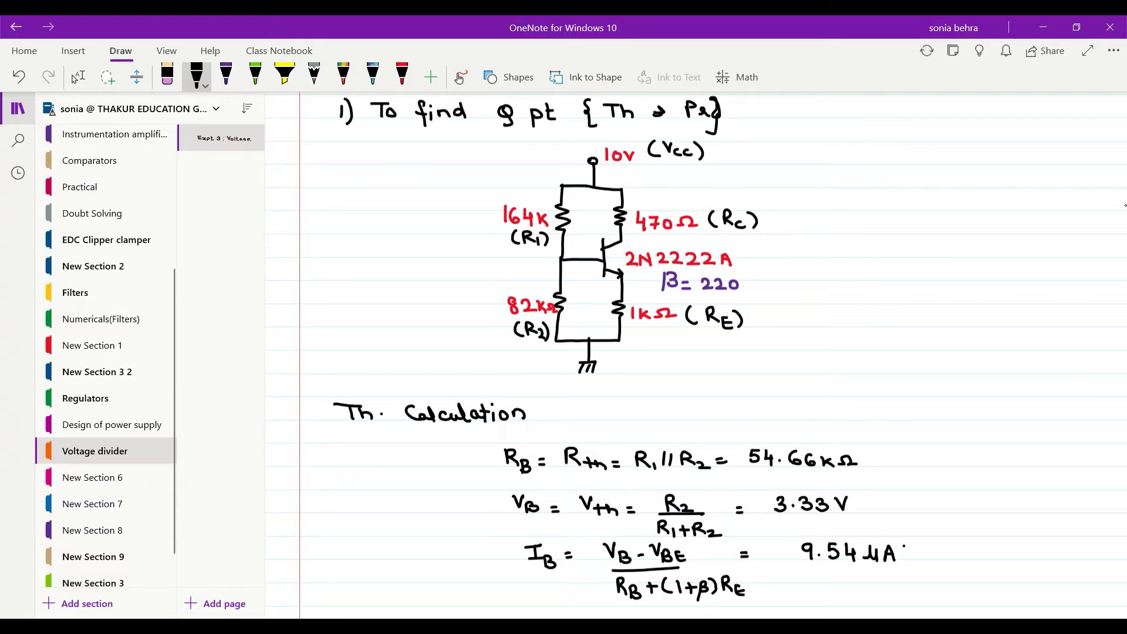
{"action": "key", "text": "Escape"}
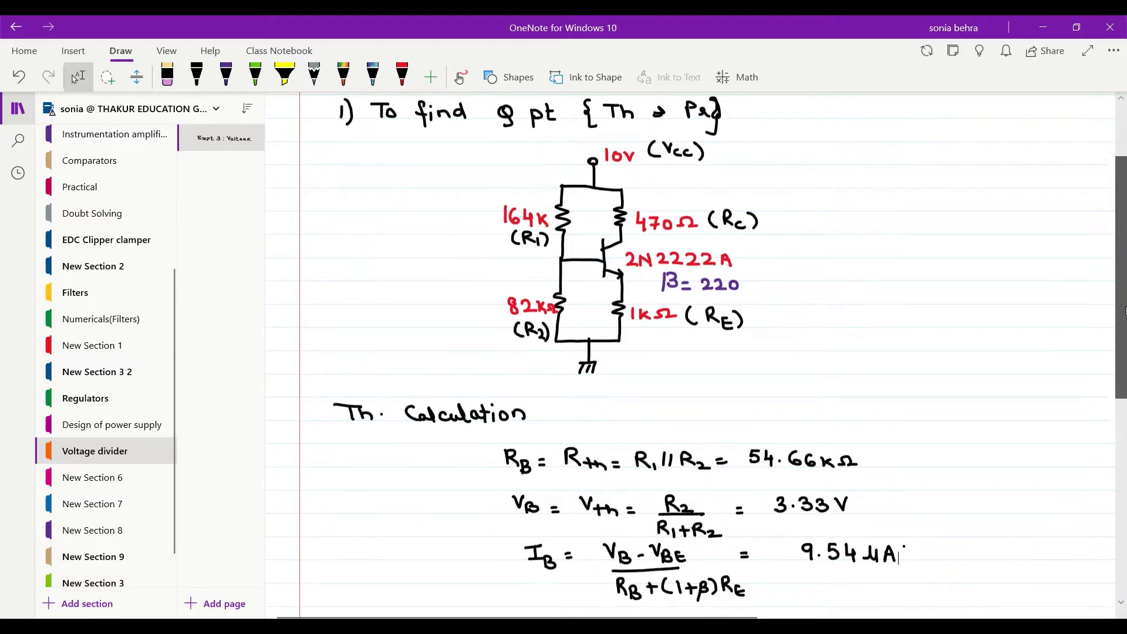
Write the collector current equation IC = β·IB = 2.09 mA below the base current equation.
{"action": "left_click_drag", "start_coordinate": [1125, 287], "coordinate": [1125, 338]}
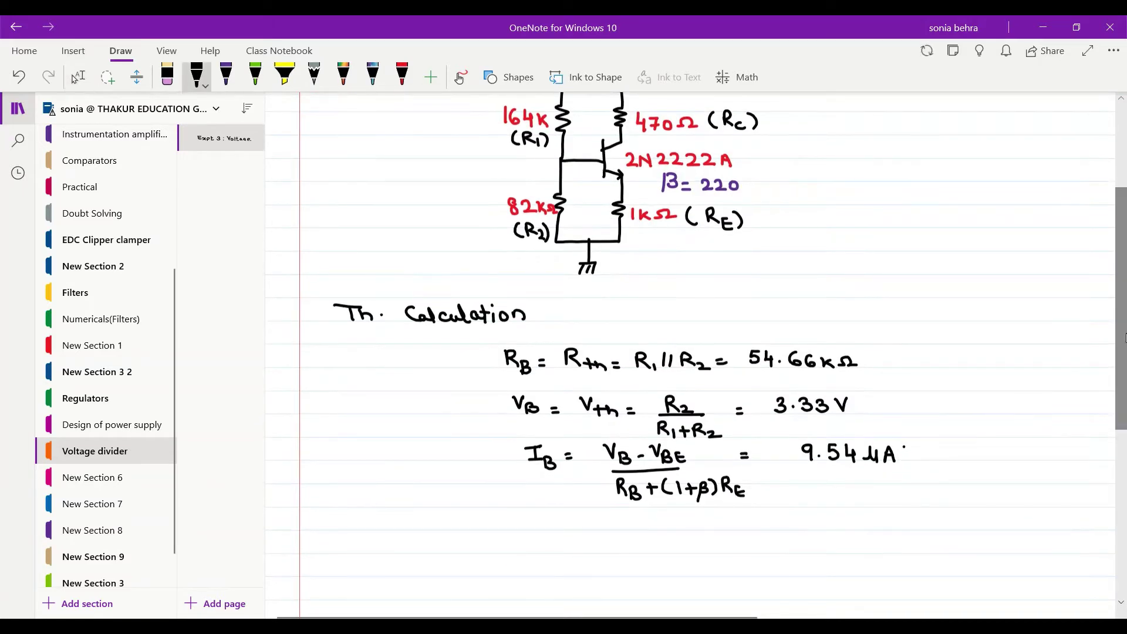
{"action": "mouse_move", "coordinate": [536, 537]}
{"action": "left_mouse_down"}
{"action": "mouse_move", "coordinate": [551, 536]}
{"action": "mouse_move", "coordinate": [544, 554]}
{"action": "mouse_move", "coordinate": [566, 559]}
{"action": "mouse_move", "coordinate": [617, 556]}
{"action": "mouse_move", "coordinate": [620, 541]}
{"action": "mouse_move", "coordinate": [658, 535]}
{"action": "mouse_move", "coordinate": [650, 550]}
{"action": "left_mouse_up"}
{"action": "left_click", "coordinate": [634, 546]}
{"action": "left_click_drag", "start_coordinate": [644, 551], "coordinate": [662, 560]}
{"action": "left_click", "coordinate": [681, 544]}
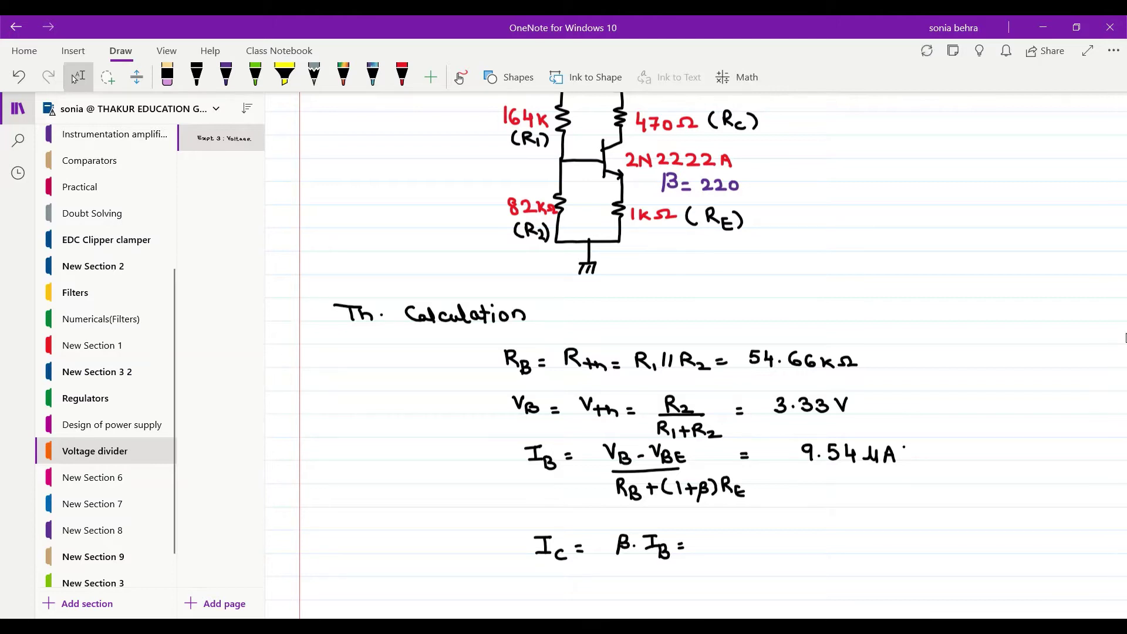
{"action": "mouse_move", "coordinate": [723, 539]}
{"action": "left_mouse_down"}
{"action": "mouse_move", "coordinate": [765, 554]}
{"action": "mouse_move", "coordinate": [806, 547]}
{"action": "left_mouse_up"}
{"action": "left_click", "coordinate": [739, 545]}
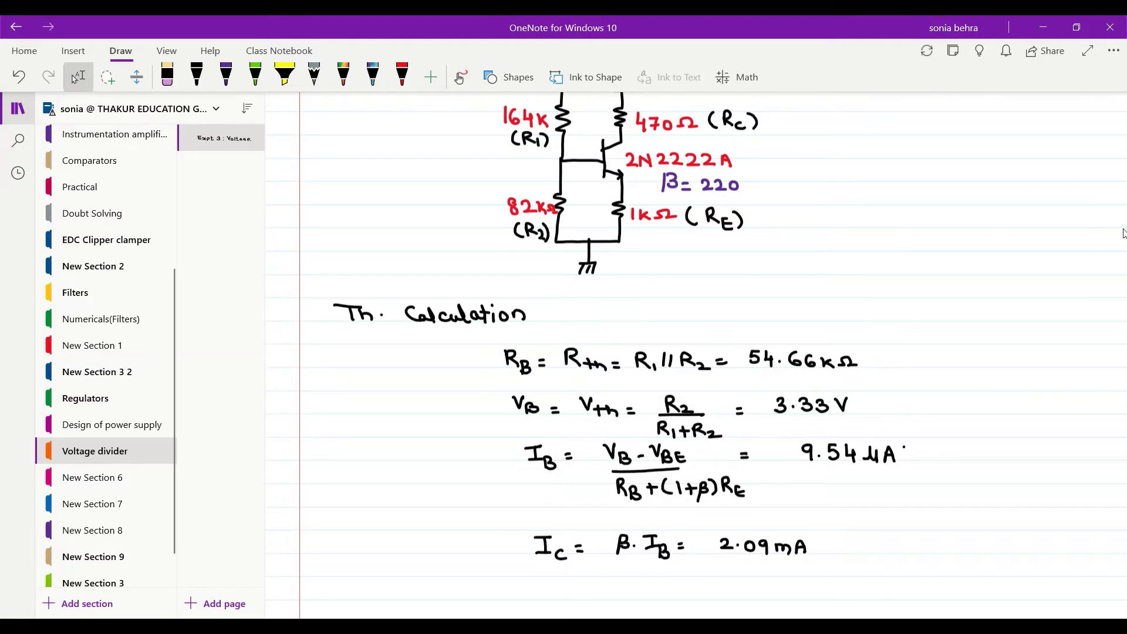
Write VCE = VCC − IC(RC + RE) = 6.92V below the collector current equation.
{"action": "mouse_move", "coordinate": [1126, 371]}
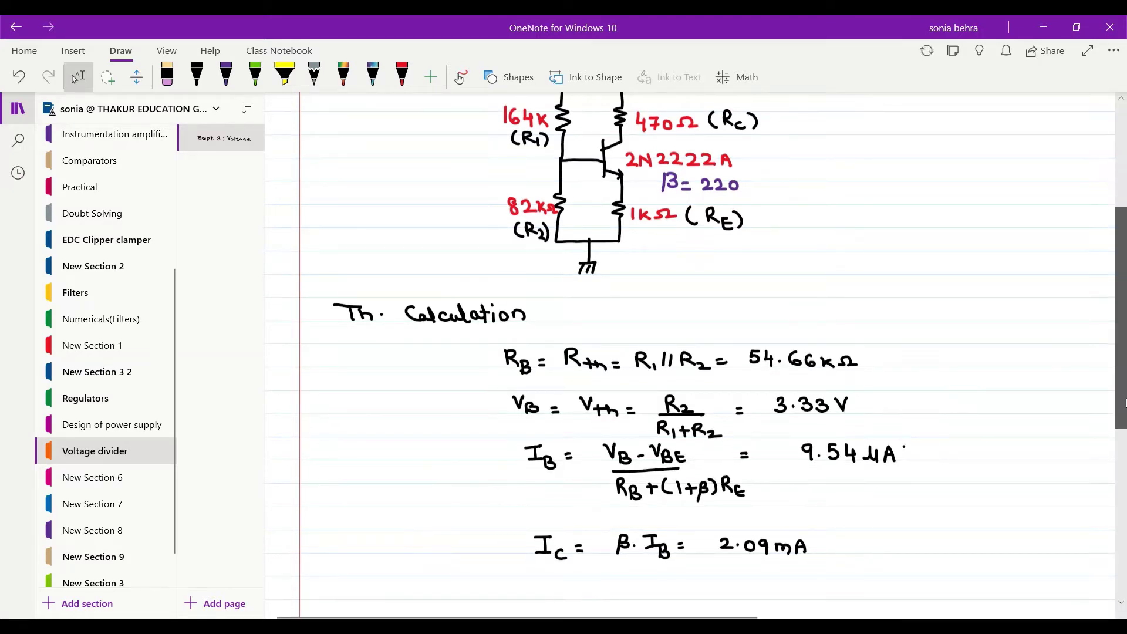
{"action": "left_click_drag", "start_coordinate": [1125, 371], "coordinate": [1126, 417]}
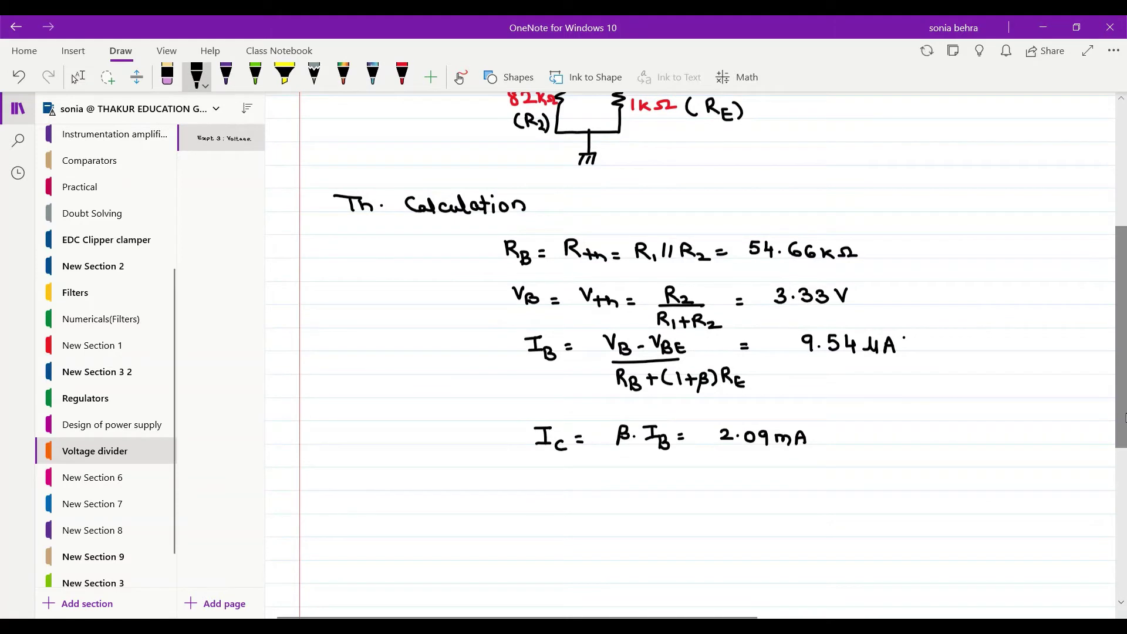
{"action": "mouse_move", "coordinate": [547, 495]}
{"action": "left_mouse_down"}
{"action": "mouse_move", "coordinate": [576, 517]}
{"action": "mouse_move", "coordinate": [587, 509]}
{"action": "mouse_move", "coordinate": [568, 520]}
{"action": "mouse_move", "coordinate": [614, 506]}
{"action": "left_mouse_up"}
{"action": "left_click", "coordinate": [75, 78]}
{"action": "mouse_move", "coordinate": [604, 513]}
{"action": "left_mouse_down"}
{"action": "mouse_move", "coordinate": [658, 511]}
{"action": "mouse_move", "coordinate": [665, 494]}
{"action": "mouse_move", "coordinate": [687, 513]}
{"action": "left_mouse_up"}
{"action": "left_click_drag", "start_coordinate": [700, 507], "coordinate": [729, 498]}
{"action": "mouse_move", "coordinate": [722, 498]}
{"action": "left_mouse_down"}
{"action": "mouse_move", "coordinate": [739, 520]}
{"action": "mouse_move", "coordinate": [822, 517]}
{"action": "left_mouse_up"}
{"action": "left_click", "coordinate": [801, 509]}
{"action": "mouse_move", "coordinate": [822, 499]}
{"action": "left_mouse_down"}
{"action": "mouse_move", "coordinate": [834, 516]}
{"action": "mouse_move", "coordinate": [857, 515]}
{"action": "left_mouse_up"}
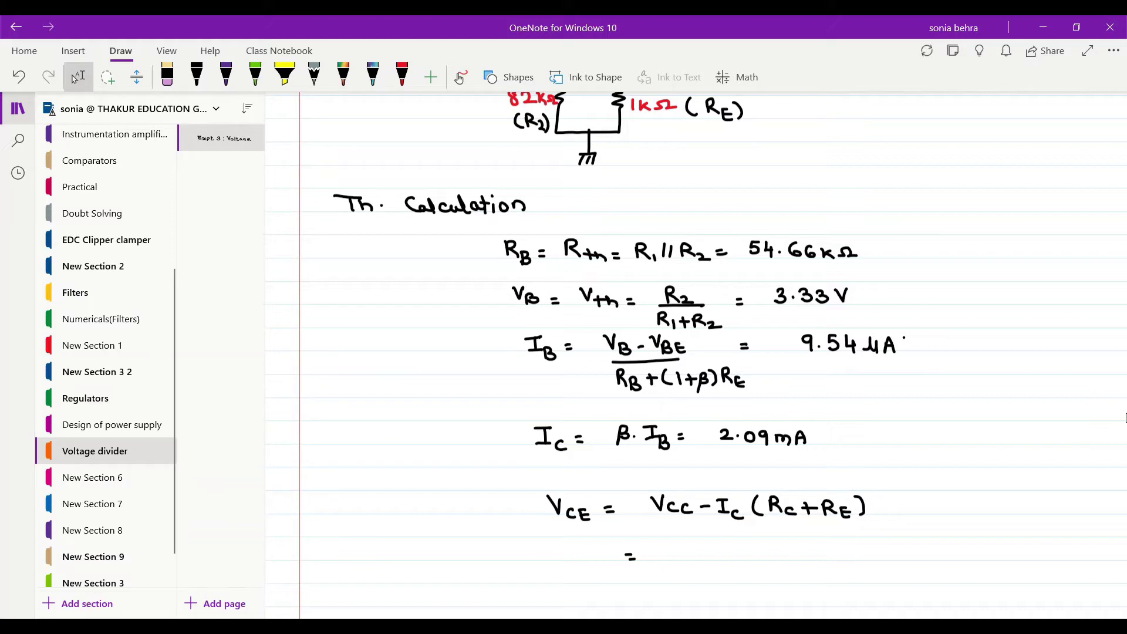
{"action": "mouse_move", "coordinate": [691, 544]}
{"action": "left_mouse_down"}
{"action": "mouse_move", "coordinate": [685, 560]}
{"action": "mouse_move", "coordinate": [755, 561]}
{"action": "mouse_move", "coordinate": [760, 545]}
{"action": "left_mouse_up"}
{"action": "left_click", "coordinate": [706, 555]}
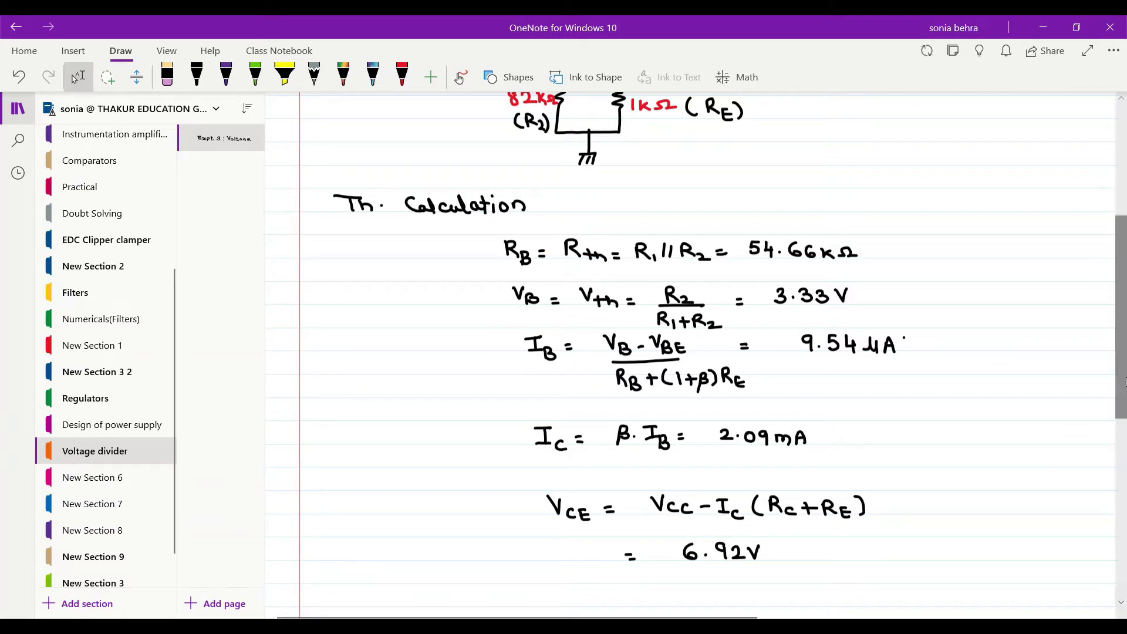
Write the operating point conclusion "∴ Q = (6.92V, 2.09mA)" below the VCE result.
{"action": "left_click_drag", "start_coordinate": [1124, 394], "coordinate": [1124, 437]}
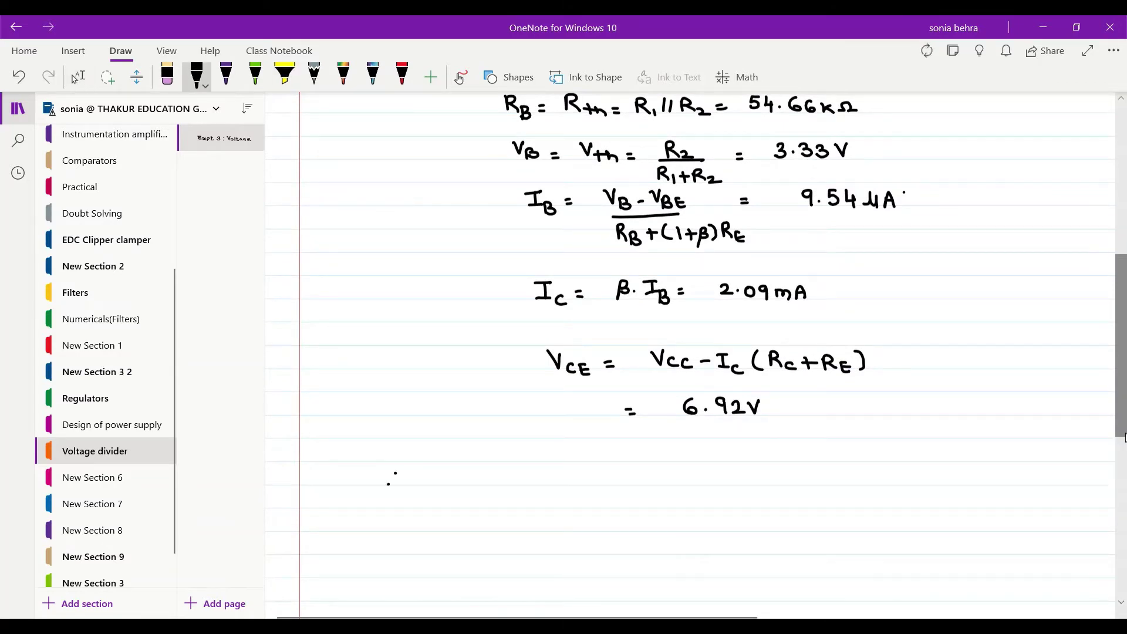
{"action": "left_click", "coordinate": [388, 484]}
{"action": "left_click", "coordinate": [404, 483]}
{"action": "left_click_drag", "start_coordinate": [435, 469], "coordinate": [435, 491]}
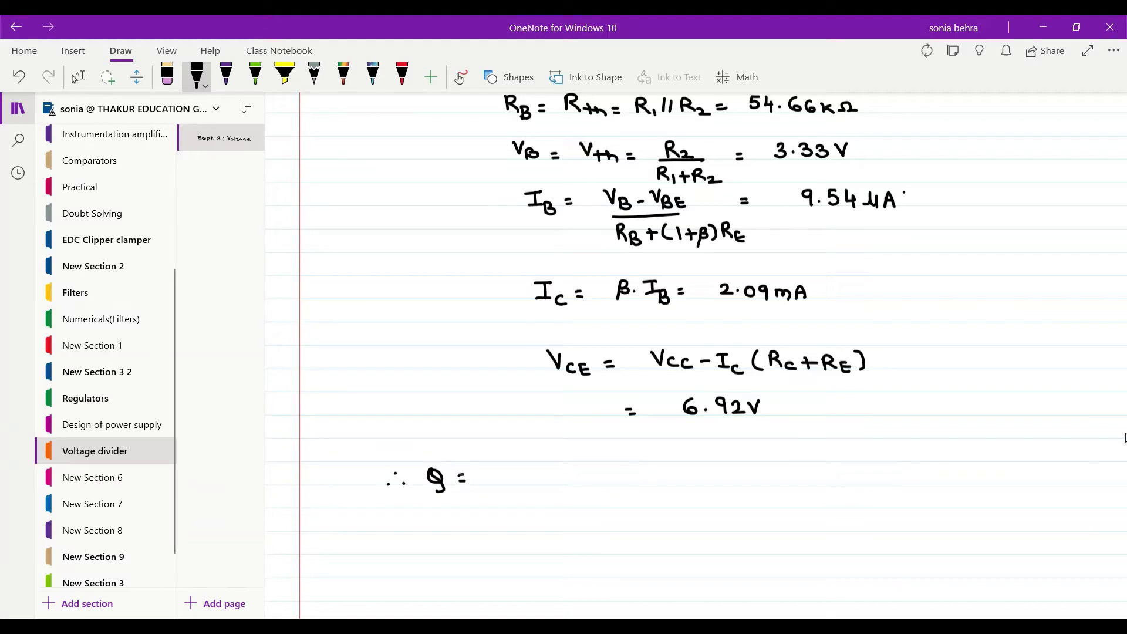
{"action": "mouse_move", "coordinate": [506, 462]}
{"action": "left_mouse_down"}
{"action": "mouse_move", "coordinate": [507, 483]}
{"action": "mouse_move", "coordinate": [575, 483]}
{"action": "mouse_move", "coordinate": [587, 470]}
{"action": "mouse_move", "coordinate": [605, 496]}
{"action": "mouse_move", "coordinate": [653, 475]}
{"action": "mouse_move", "coordinate": [706, 485]}
{"action": "left_mouse_up"}
{"action": "mouse_move", "coordinate": [704, 484]}
{"action": "left_mouse_down"}
{"action": "mouse_move", "coordinate": [709, 470]}
{"action": "mouse_move", "coordinate": [716, 484]}
{"action": "left_mouse_up"}
{"action": "left_click_drag", "start_coordinate": [706, 478], "coordinate": [717, 484]}
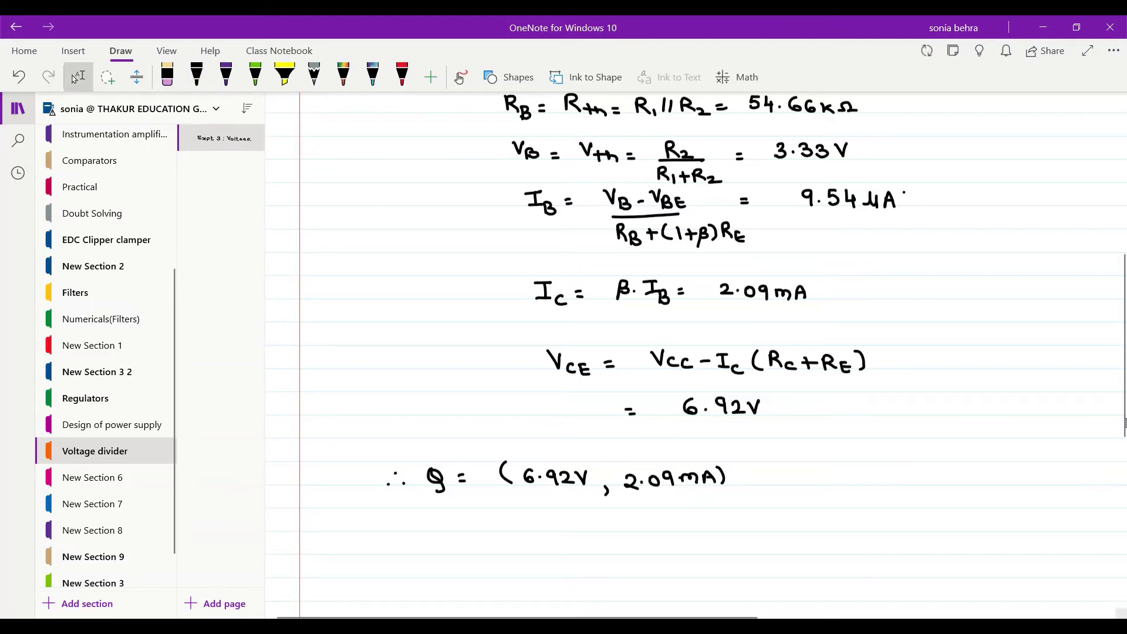
Write the heading "Observations" and start a table with columns Parameter, Th and Pr. and rows IB, IC and VCE.
{"action": "left_click_drag", "start_coordinate": [1124, 405], "coordinate": [1124, 455]}
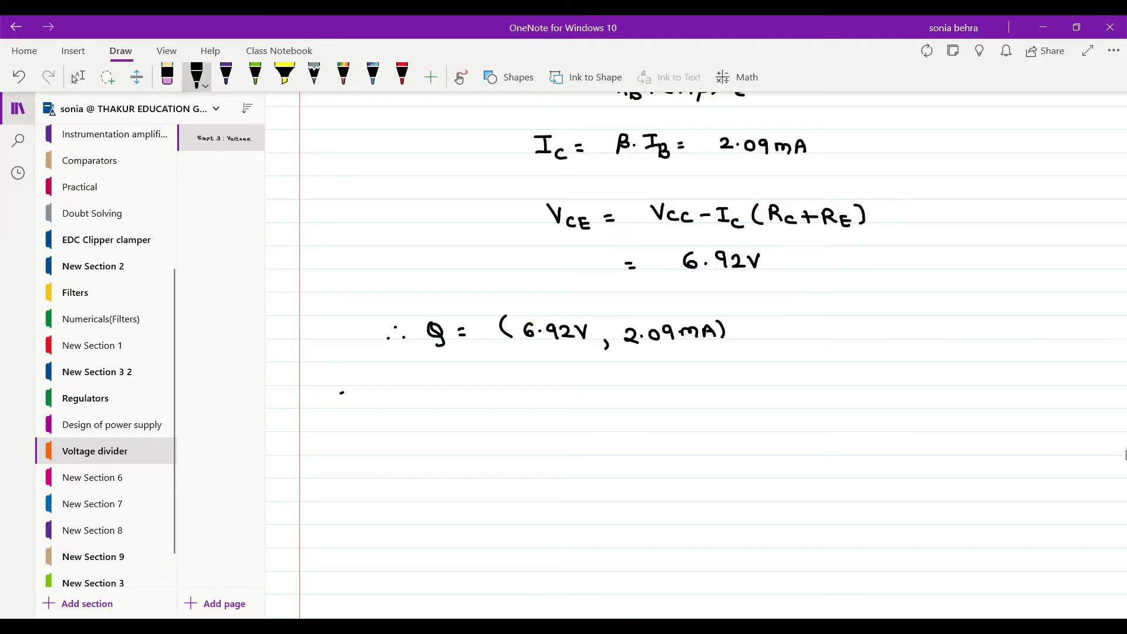
{"action": "mouse_move", "coordinate": [341, 392]}
{"action": "left_mouse_down"}
{"action": "mouse_move", "coordinate": [366, 407]}
{"action": "mouse_move", "coordinate": [355, 407]}
{"action": "mouse_move", "coordinate": [391, 409]}
{"action": "mouse_move", "coordinate": [497, 398]}
{"action": "left_mouse_up"}
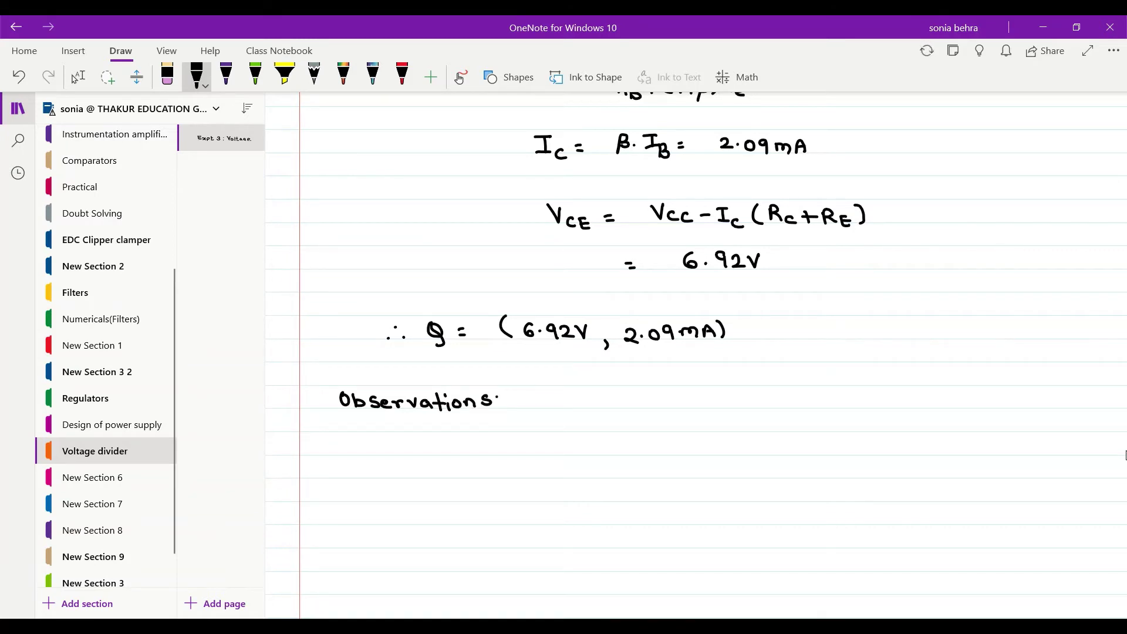
{"action": "mouse_move", "coordinate": [488, 437]}
{"action": "left_mouse_down"}
{"action": "mouse_move", "coordinate": [488, 451]}
{"action": "mouse_move", "coordinate": [510, 455]}
{"action": "mouse_move", "coordinate": [611, 450]}
{"action": "left_mouse_up"}
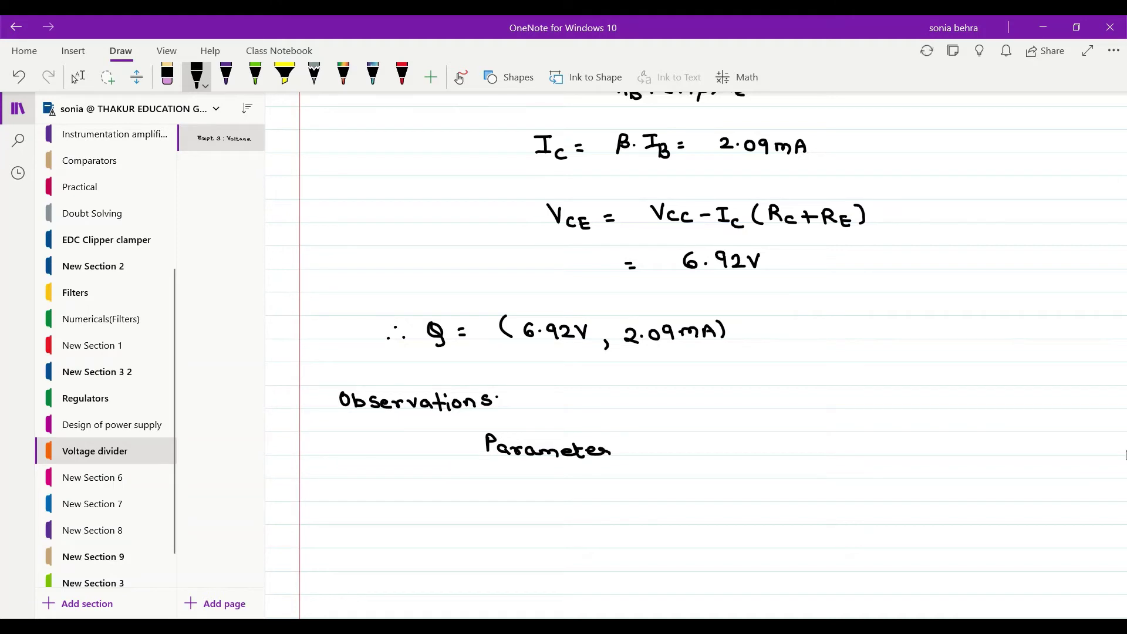
{"action": "mouse_move", "coordinate": [697, 442]}
{"action": "left_mouse_down"}
{"action": "mouse_move", "coordinate": [716, 442]}
{"action": "mouse_move", "coordinate": [707, 455]}
{"action": "mouse_move", "coordinate": [729, 453]}
{"action": "left_mouse_up"}
{"action": "mouse_move", "coordinate": [815, 440]}
{"action": "left_mouse_down"}
{"action": "mouse_move", "coordinate": [816, 456]}
{"action": "mouse_move", "coordinate": [839, 446]}
{"action": "mouse_move", "coordinate": [845, 455]}
{"action": "left_mouse_up"}
{"action": "left_click", "coordinate": [853, 448]}
{"action": "mouse_move", "coordinate": [525, 486]}
{"action": "left_mouse_down"}
{"action": "mouse_move", "coordinate": [542, 487]}
{"action": "mouse_move", "coordinate": [549, 507]}
{"action": "mouse_move", "coordinate": [558, 500]}
{"action": "mouse_move", "coordinate": [535, 548]}
{"action": "mouse_move", "coordinate": [566, 552]}
{"action": "mouse_move", "coordinate": [546, 592]}
{"action": "mouse_move", "coordinate": [551, 580]}
{"action": "mouse_move", "coordinate": [577, 595]}
{"action": "left_mouse_up"}
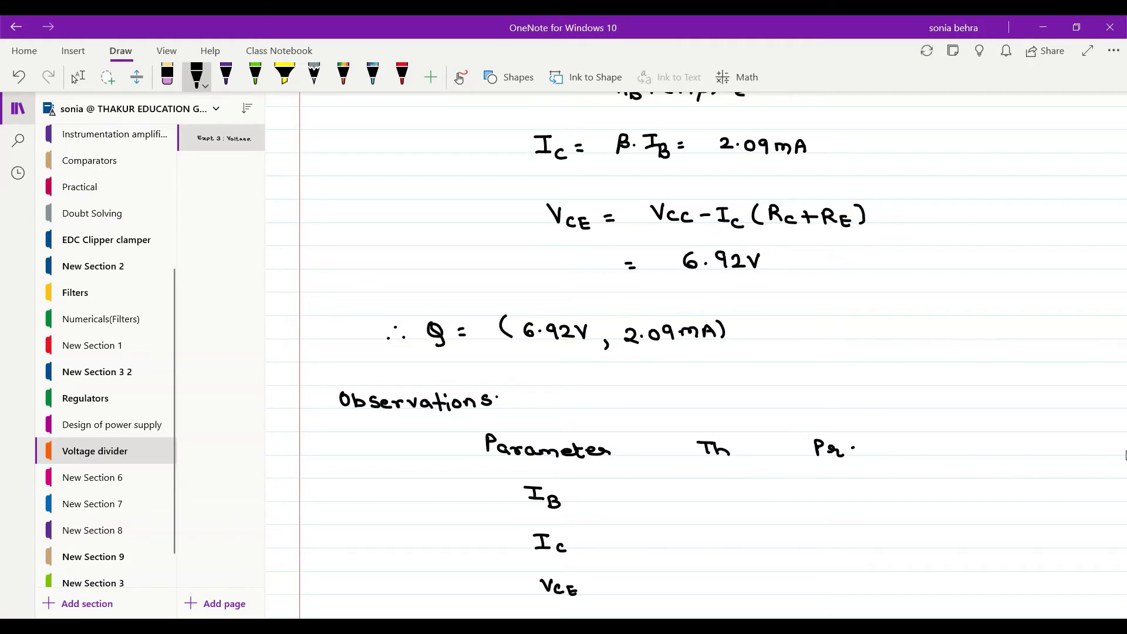
Fill the Th column of the observation table with 9.54µ for IB, 2.09m for IC and the calculated value for VCE.
{"action": "mouse_move", "coordinate": [702, 488]}
{"action": "left_mouse_down"}
{"action": "mouse_move", "coordinate": [702, 500]}
{"action": "mouse_move", "coordinate": [711, 487]}
{"action": "left_mouse_up"}
{"action": "left_click_drag", "start_coordinate": [717, 488], "coordinate": [724, 496]}
{"action": "left_click_drag", "start_coordinate": [720, 491], "coordinate": [721, 500]}
{"action": "key", "text": "ctrl+z"}
{"action": "key", "text": "ctrl+z"}
{"action": "left_click_drag", "start_coordinate": [715, 487], "coordinate": [713, 500]}
{"action": "left_click", "coordinate": [722, 495]}
{"action": "mouse_move", "coordinate": [734, 487]}
{"action": "left_mouse_down"}
{"action": "mouse_move", "coordinate": [730, 500]}
{"action": "mouse_move", "coordinate": [753, 498]}
{"action": "left_mouse_up"}
{"action": "left_click_drag", "start_coordinate": [751, 492], "coordinate": [770, 502]}
{"action": "left_click_drag", "start_coordinate": [701, 537], "coordinate": [780, 547]}
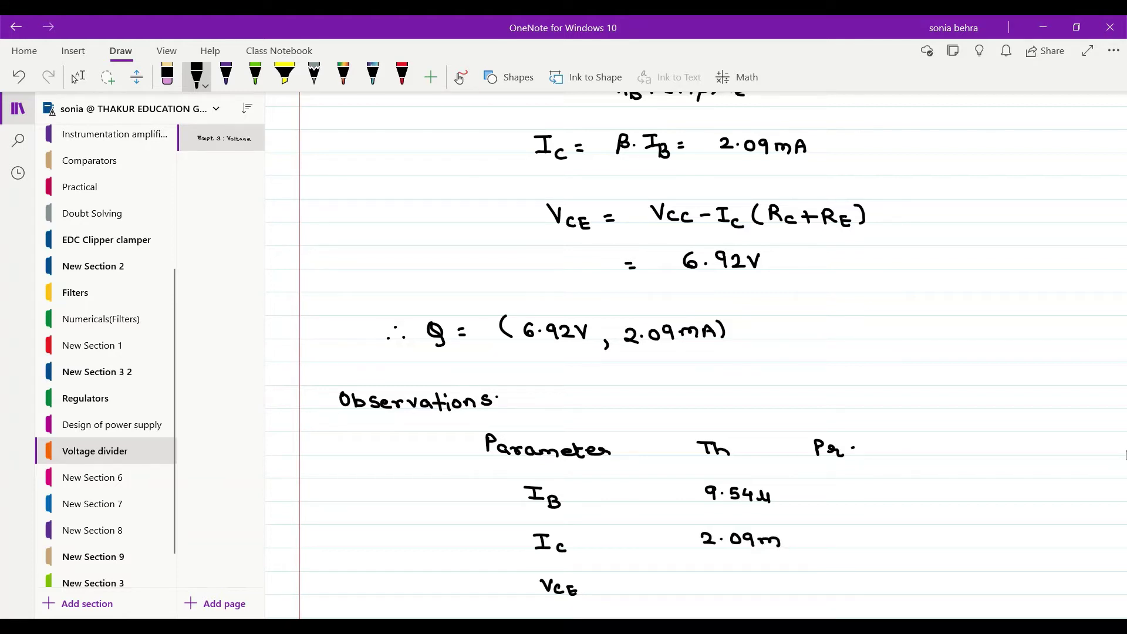
{"action": "mouse_move", "coordinate": [722, 575]}
{"action": "left_mouse_down"}
{"action": "mouse_move", "coordinate": [712, 586]}
{"action": "mouse_move", "coordinate": [744, 593]}
{"action": "mouse_move", "coordinate": [770, 590]}
{"action": "mouse_move", "coordinate": [776, 576]}
{"action": "left_mouse_up"}
{"action": "left_click", "coordinate": [730, 587]}
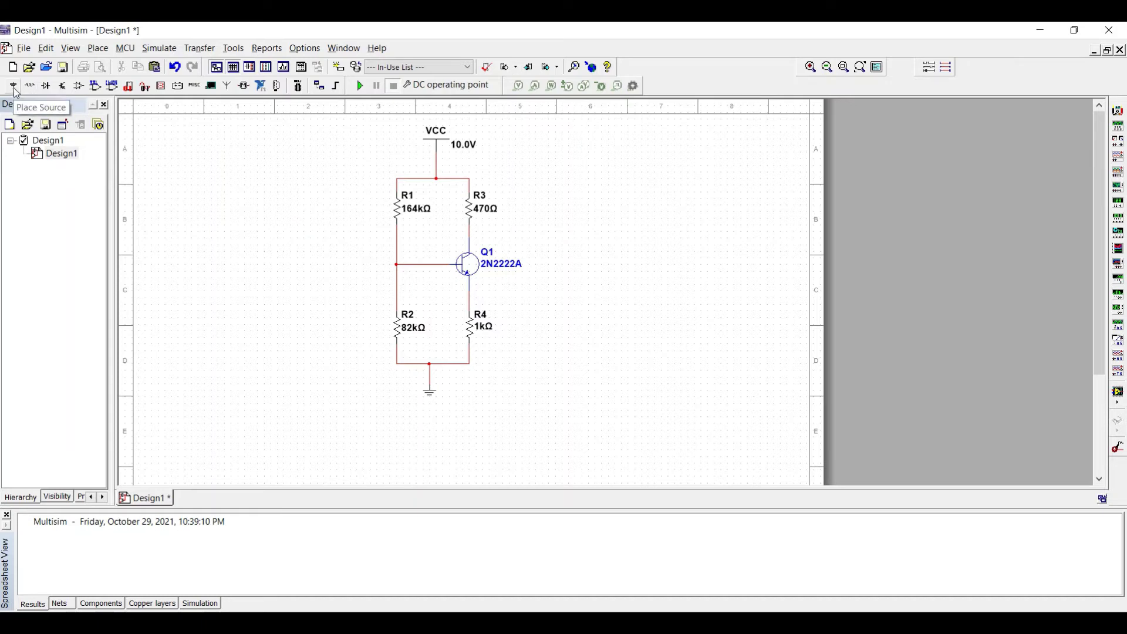
In Multisim, look up transistor 2N2222A in the BJT_NPN family of the component browser and close the browser without placing it.
{"action": "left_click", "coordinate": [60, 86]}
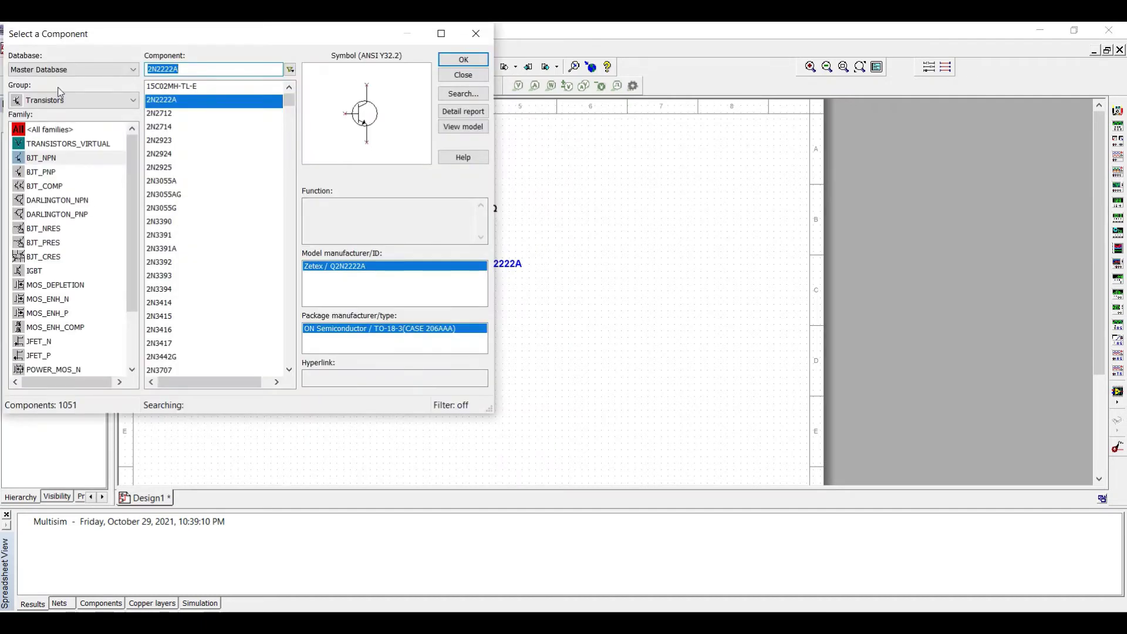
{"action": "left_click", "coordinate": [50, 161]}
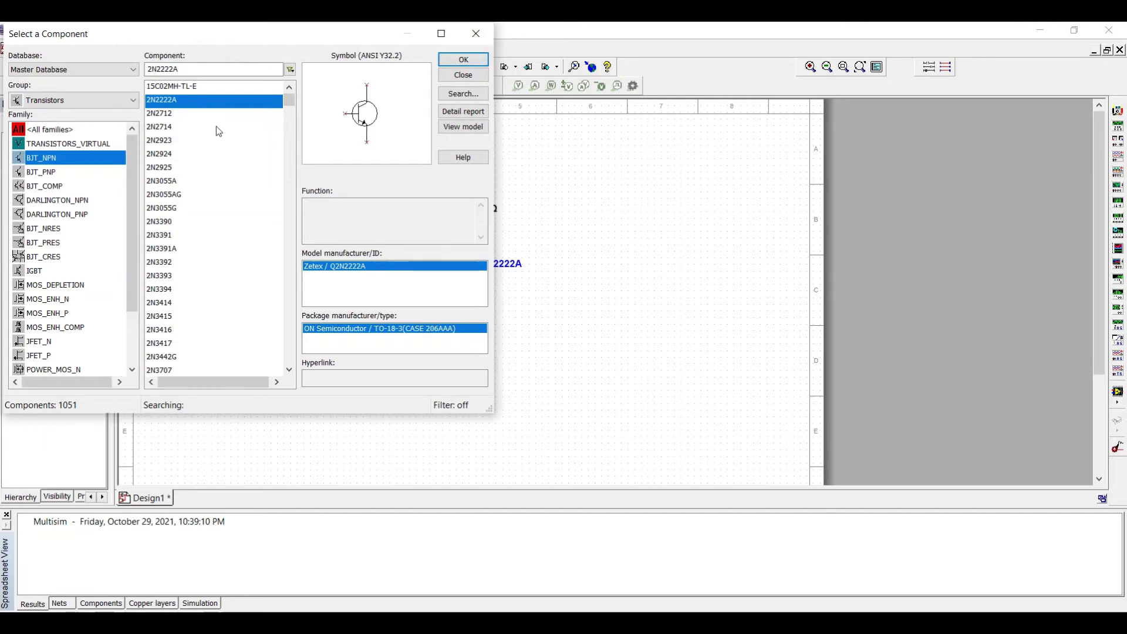
{"action": "left_click", "coordinate": [490, 33]}
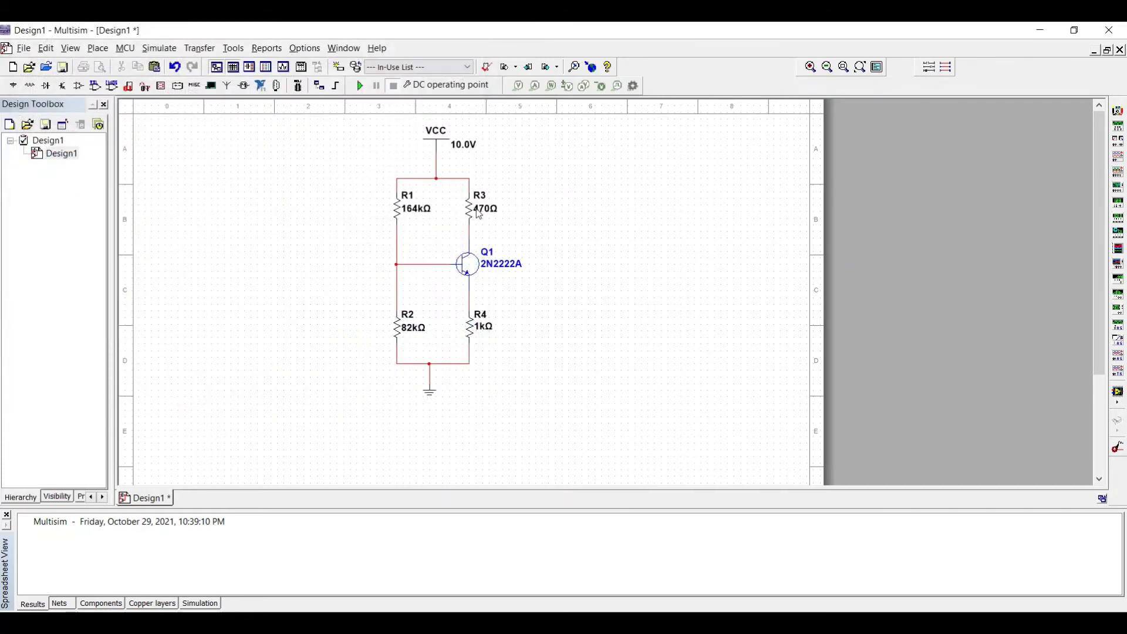
Examine the ideal maximum forward beta (BF) in the model parameters of transistor Q1, leaving the model unedited.
{"action": "double_click", "coordinate": [467, 268]}
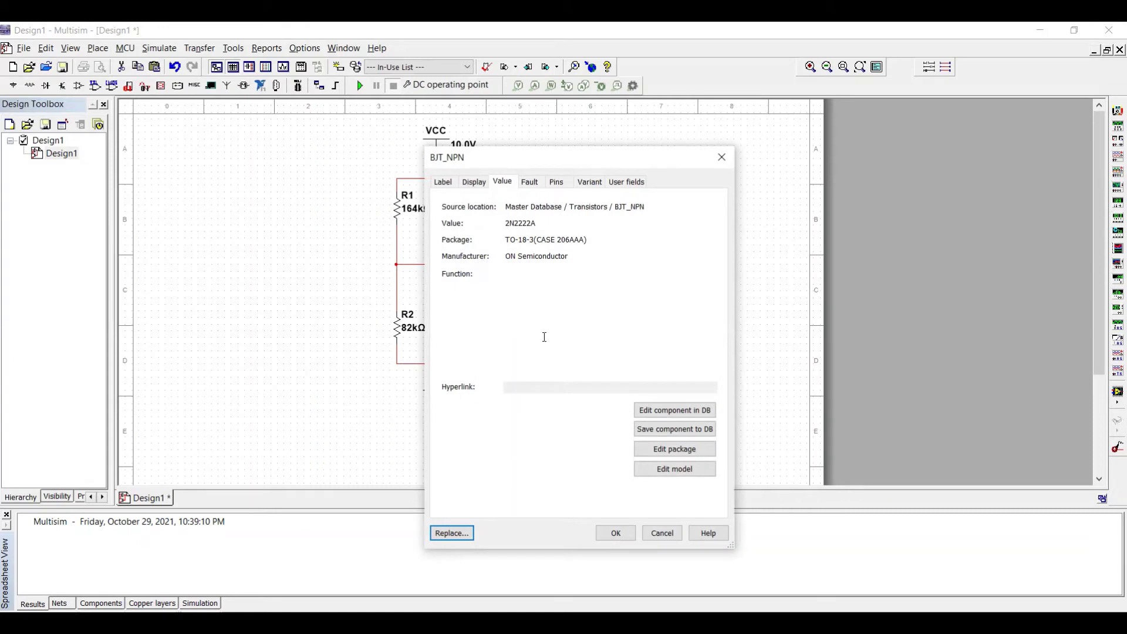
{"action": "left_click", "coordinate": [672, 467]}
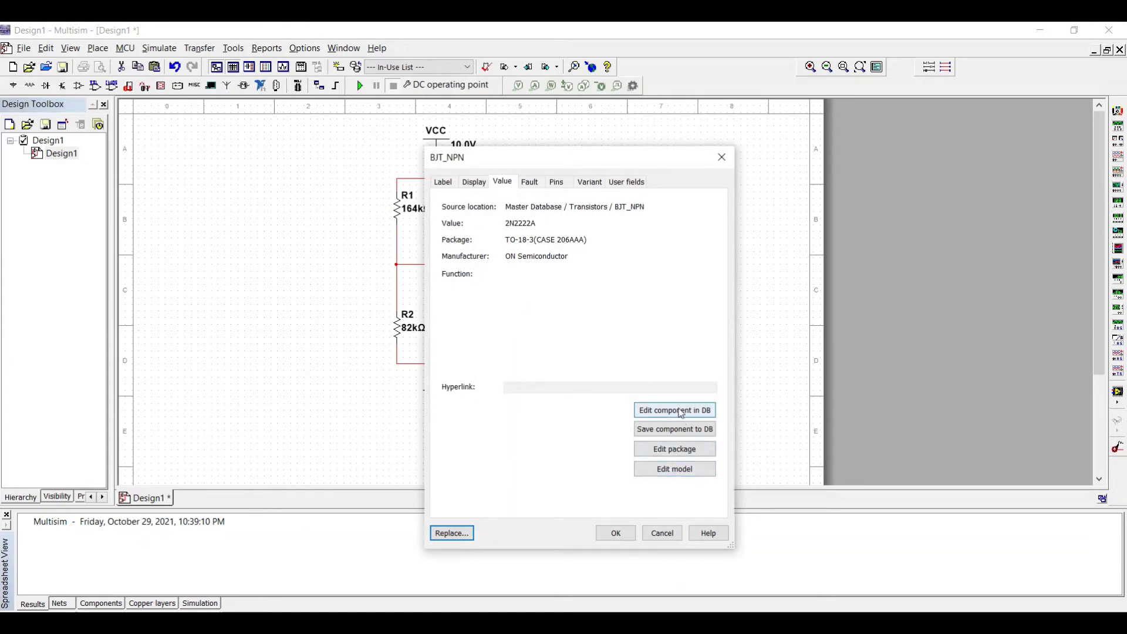
{"action": "left_click", "coordinate": [677, 471]}
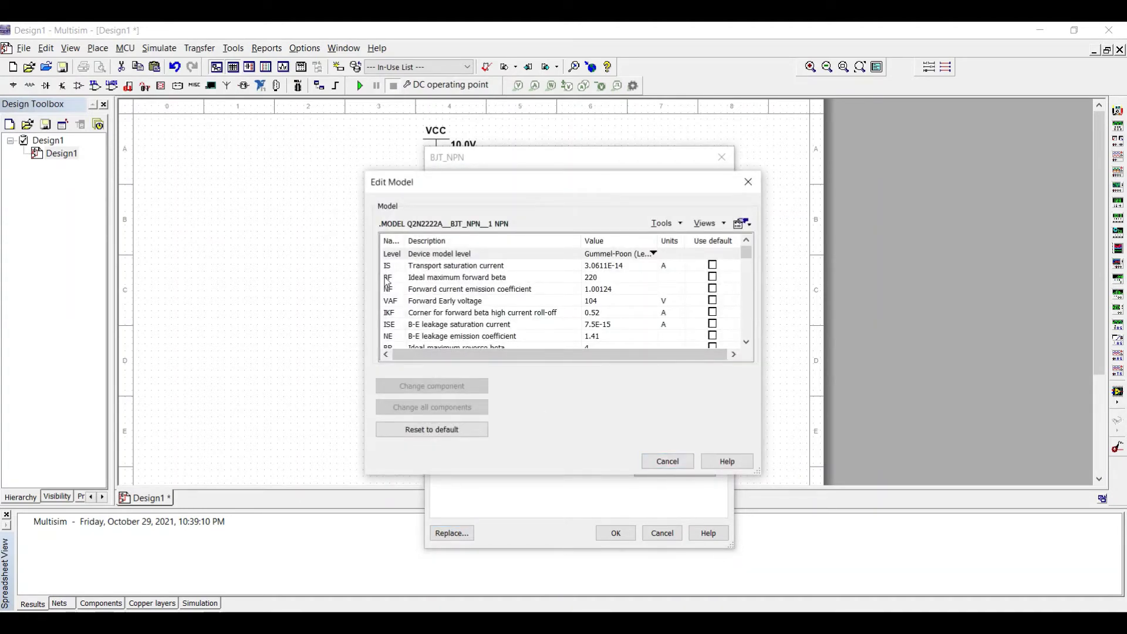
{"action": "left_click", "coordinate": [403, 281]}
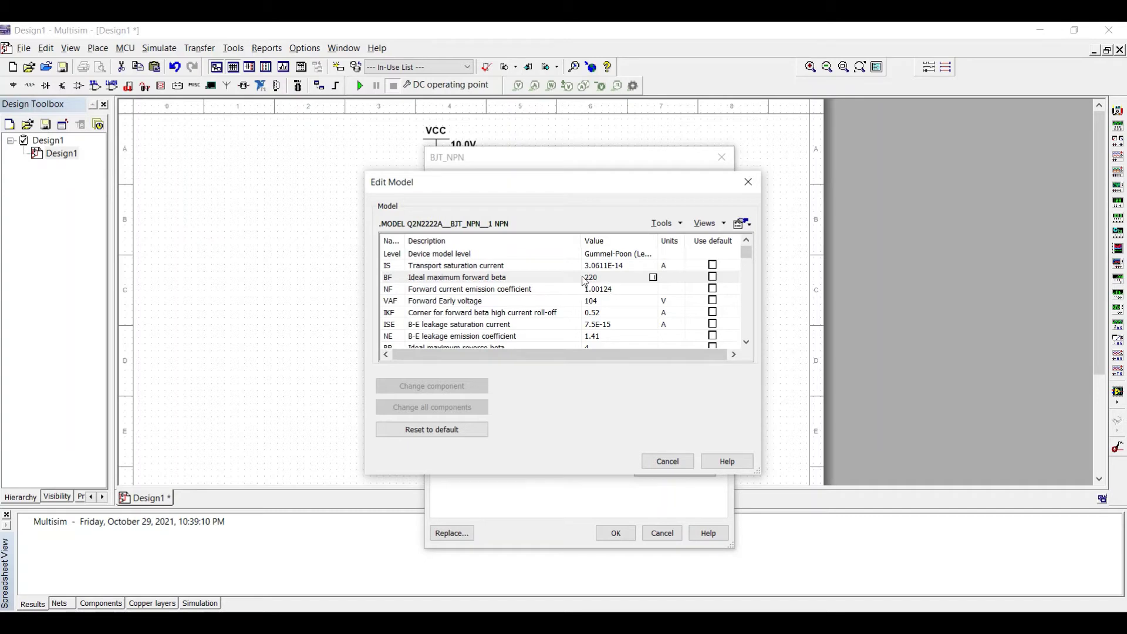
{"action": "left_click", "coordinate": [758, 185]}
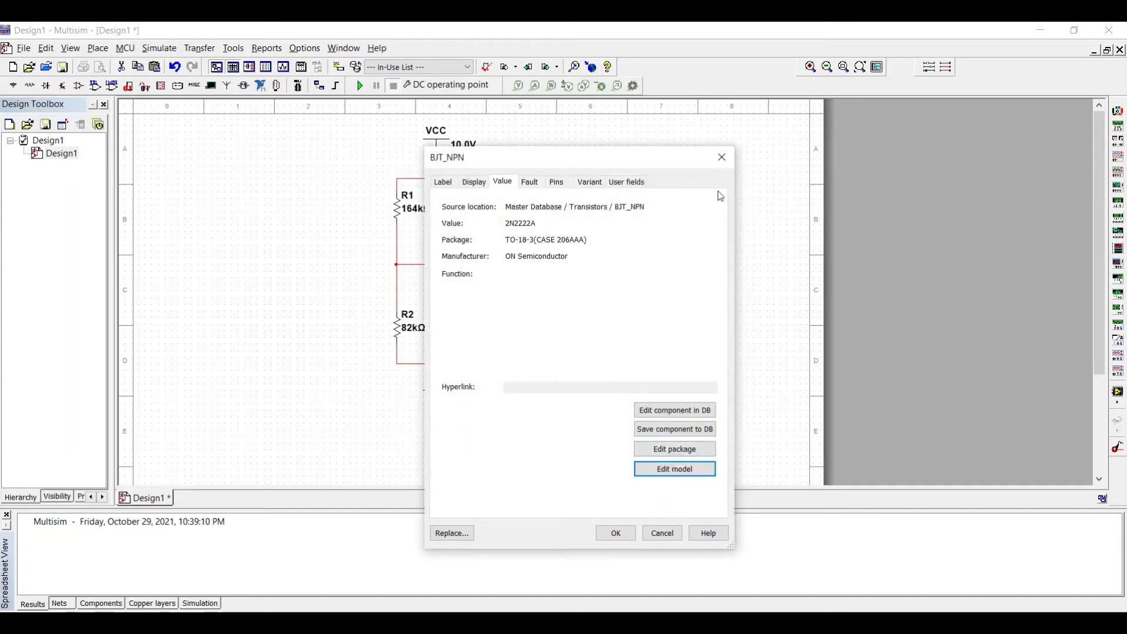
{"action": "left_click", "coordinate": [722, 158]}
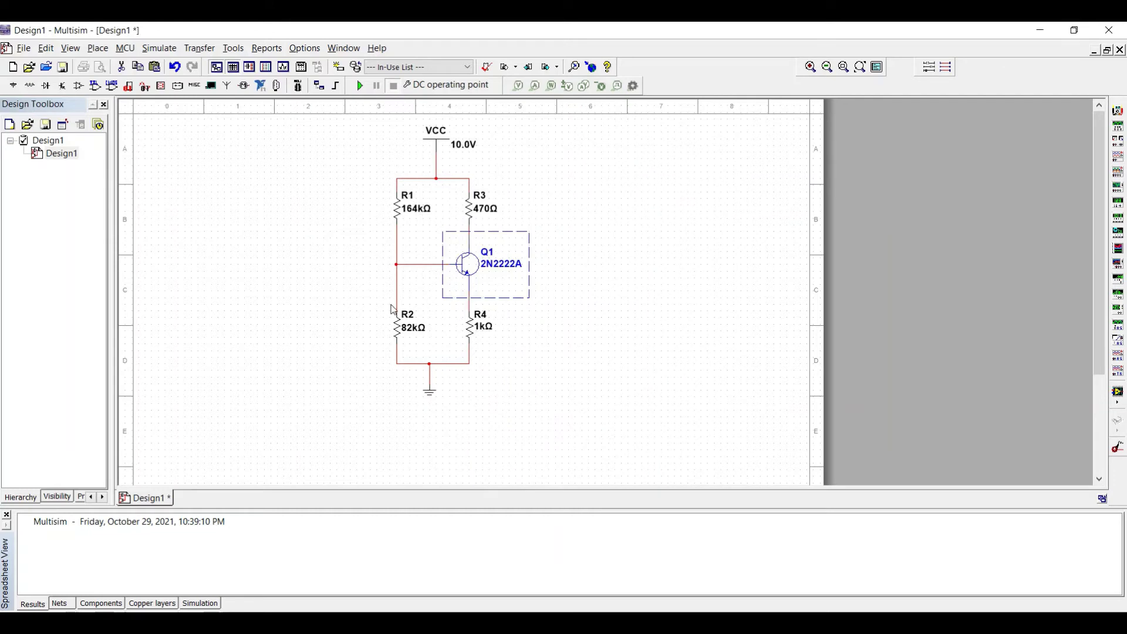
Rename the 470 Ω collector resistor R3 as RC.
{"action": "double_click", "coordinate": [481, 208]}
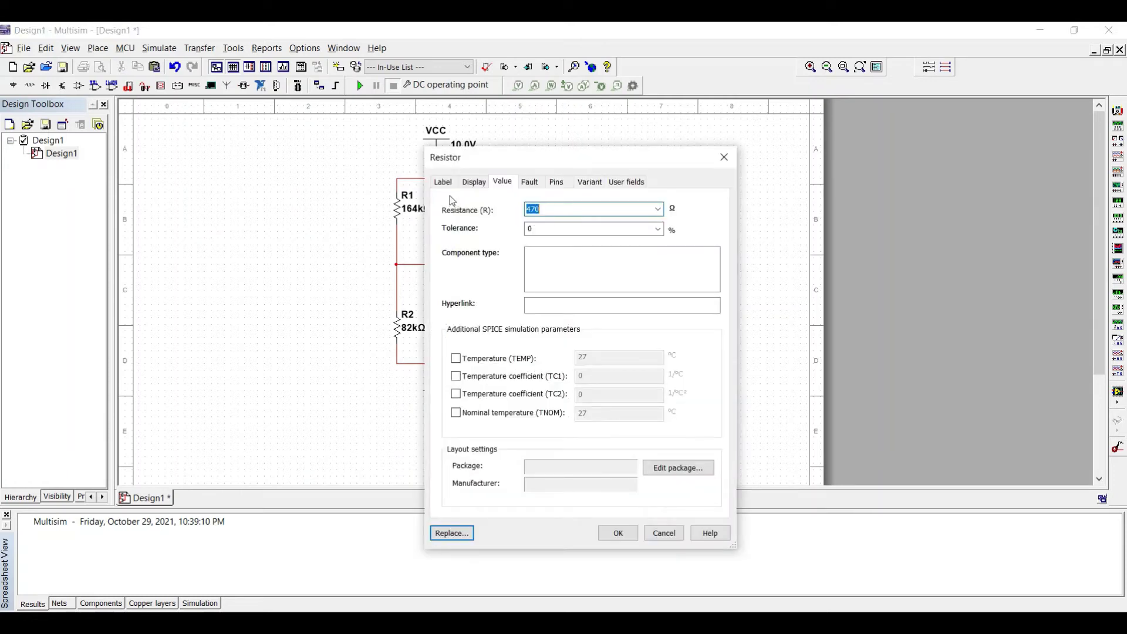
{"action": "left_click", "coordinate": [444, 183]}
{"action": "left_click", "coordinate": [453, 223]}
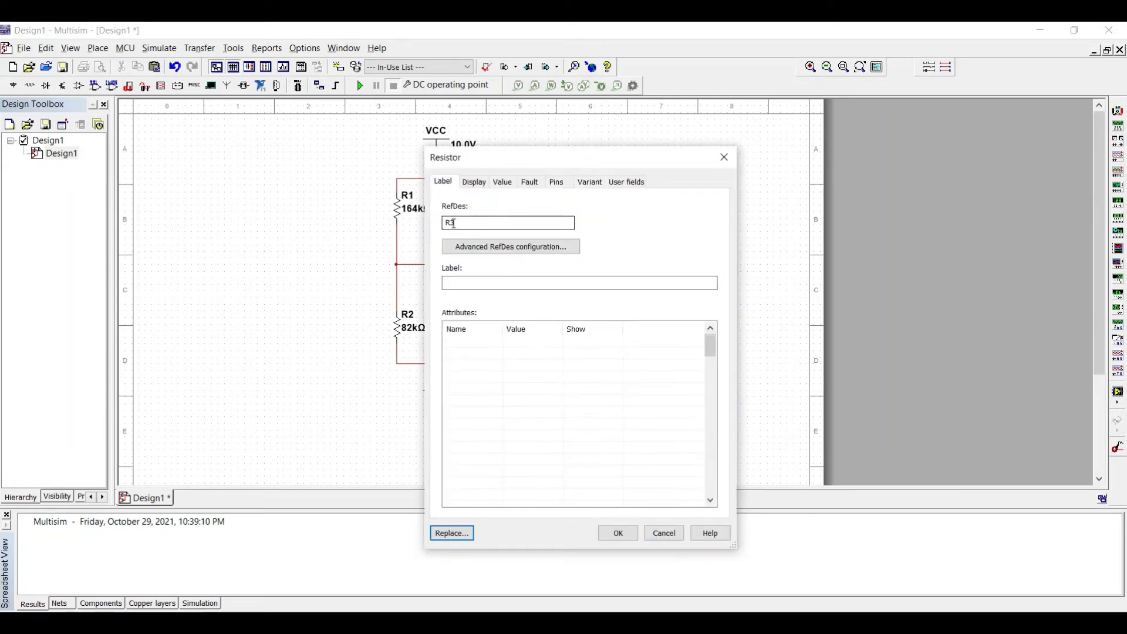
{"action": "left_click_drag", "start_coordinate": [455, 223], "coordinate": [450, 223]}
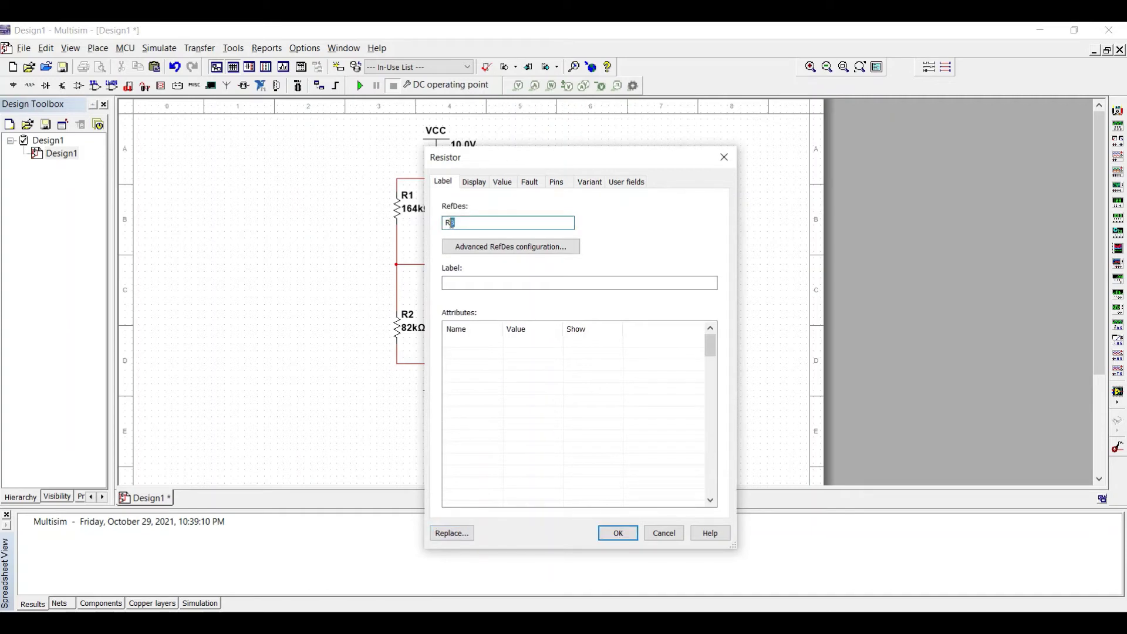
{"action": "type", "text": "C"}
{"action": "left_click", "coordinate": [617, 533]}
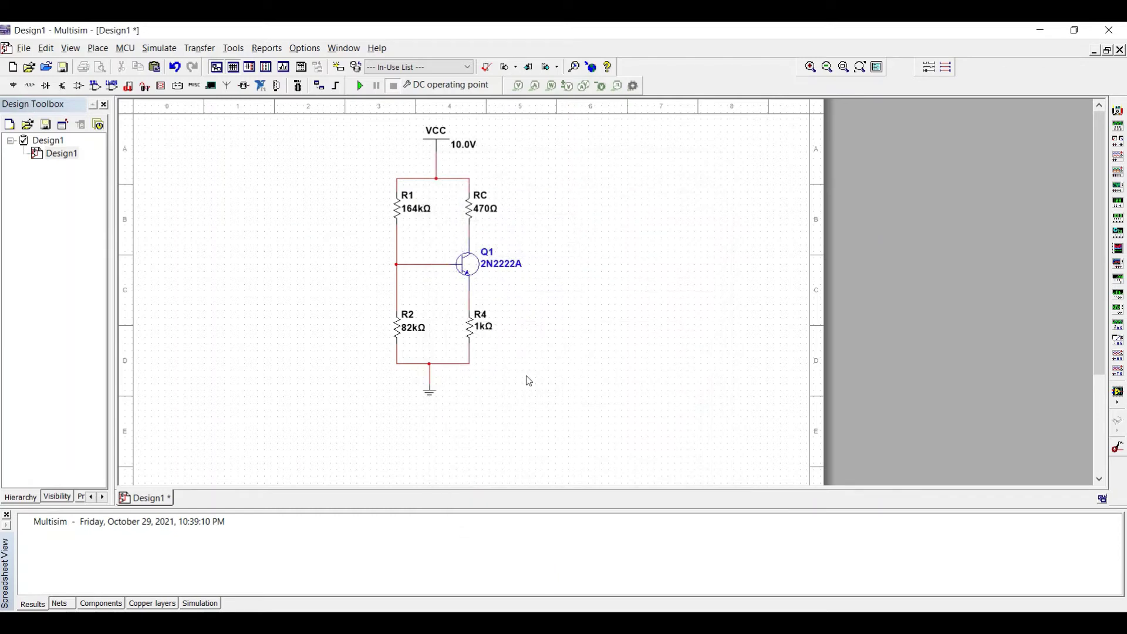
Rename the 1 kΩ emitter resistor R4 as RE.
{"action": "left_click", "coordinate": [470, 329]}
{"action": "double_click", "coordinate": [463, 326]}
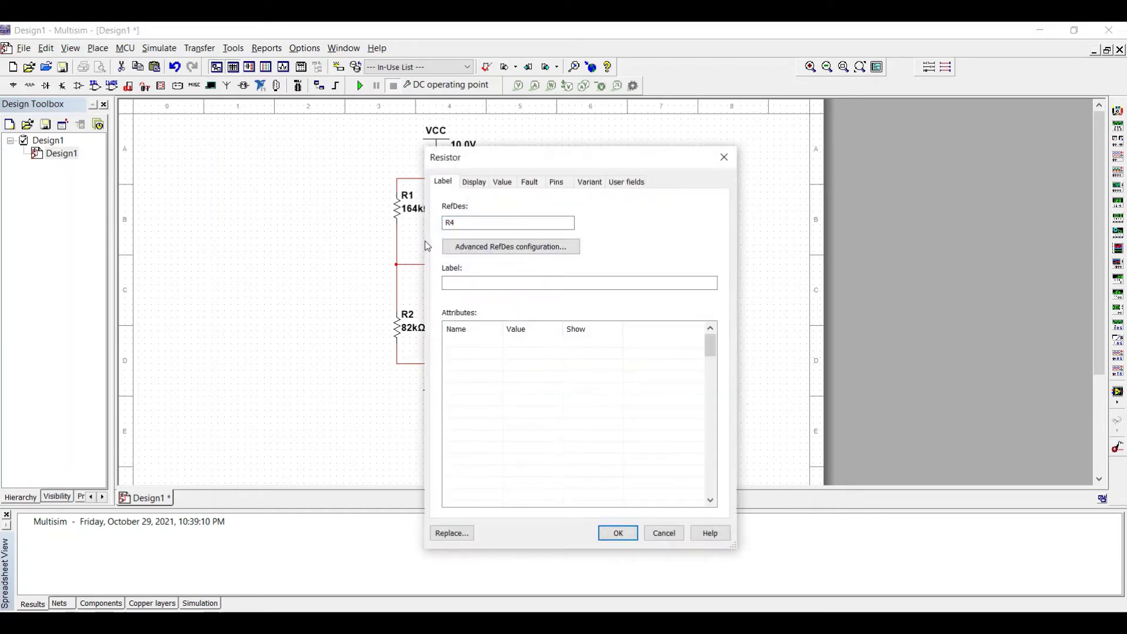
{"action": "left_click_drag", "start_coordinate": [454, 224], "coordinate": [451, 224]}
{"action": "left_click", "coordinate": [443, 309]}
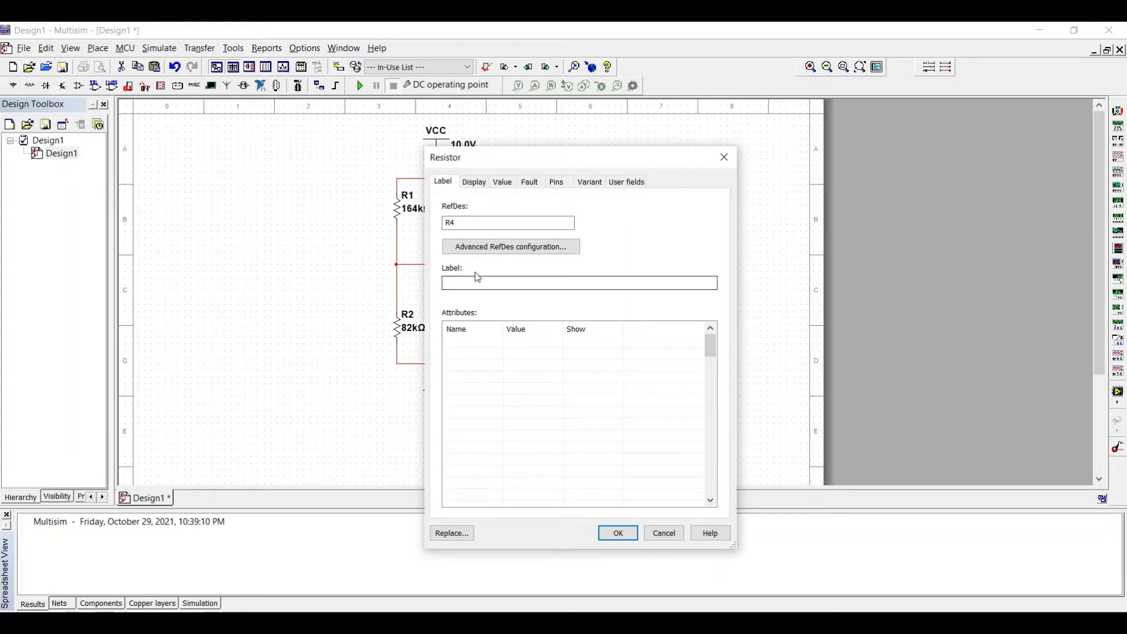
{"action": "left_click", "coordinate": [466, 223]}
{"action": "left_click_drag", "start_coordinate": [463, 223], "coordinate": [452, 223]}
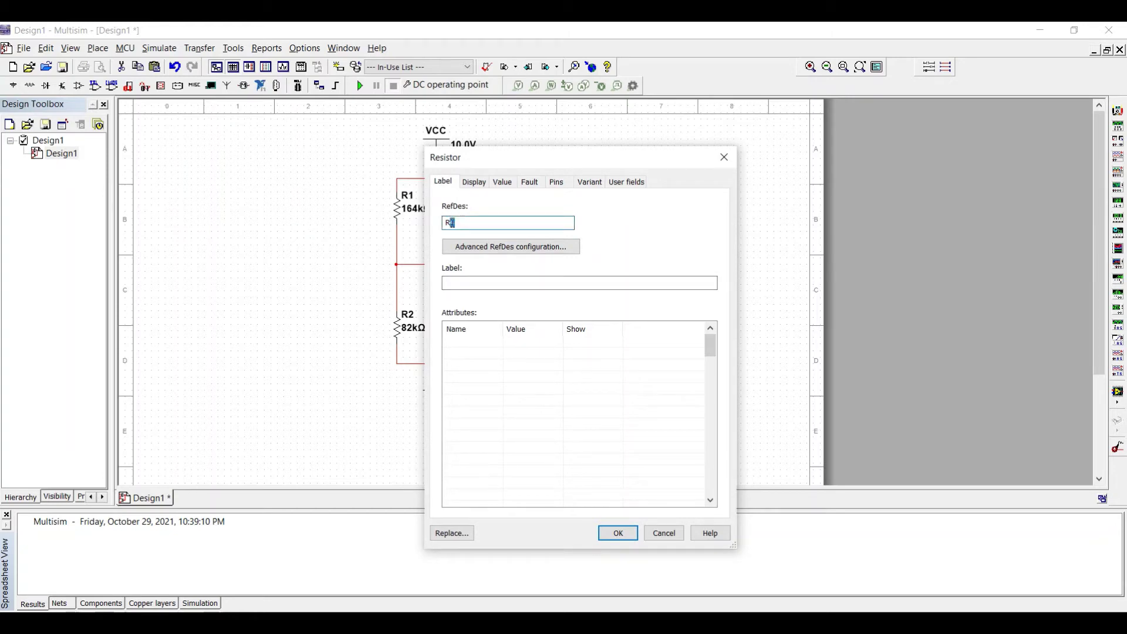
{"action": "type", "text": "E"}
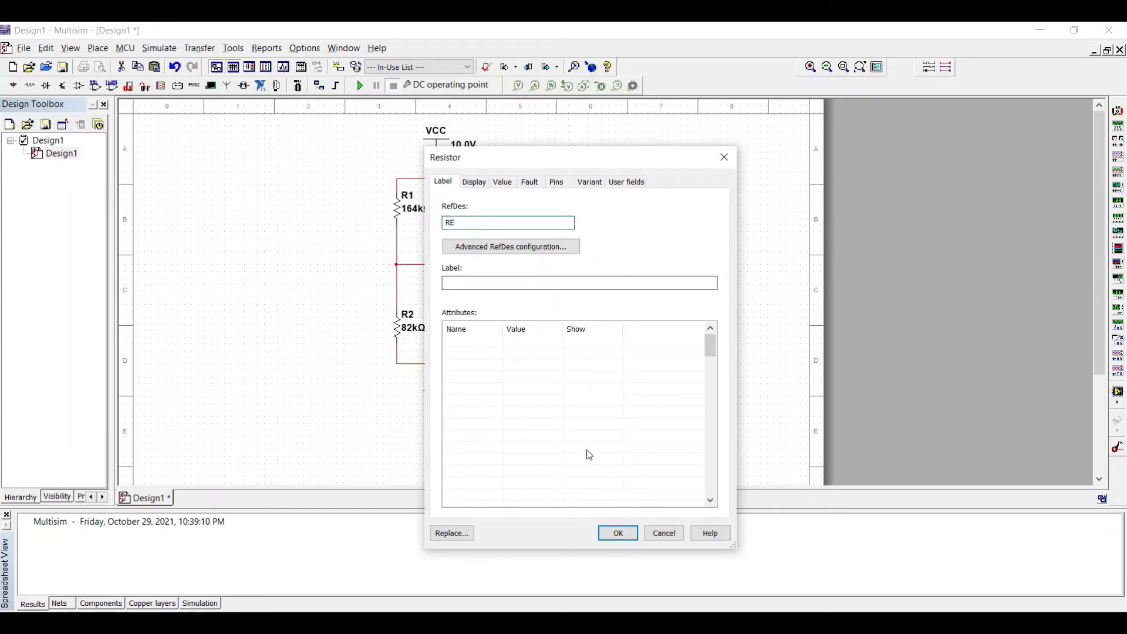
{"action": "left_click", "coordinate": [611, 533]}
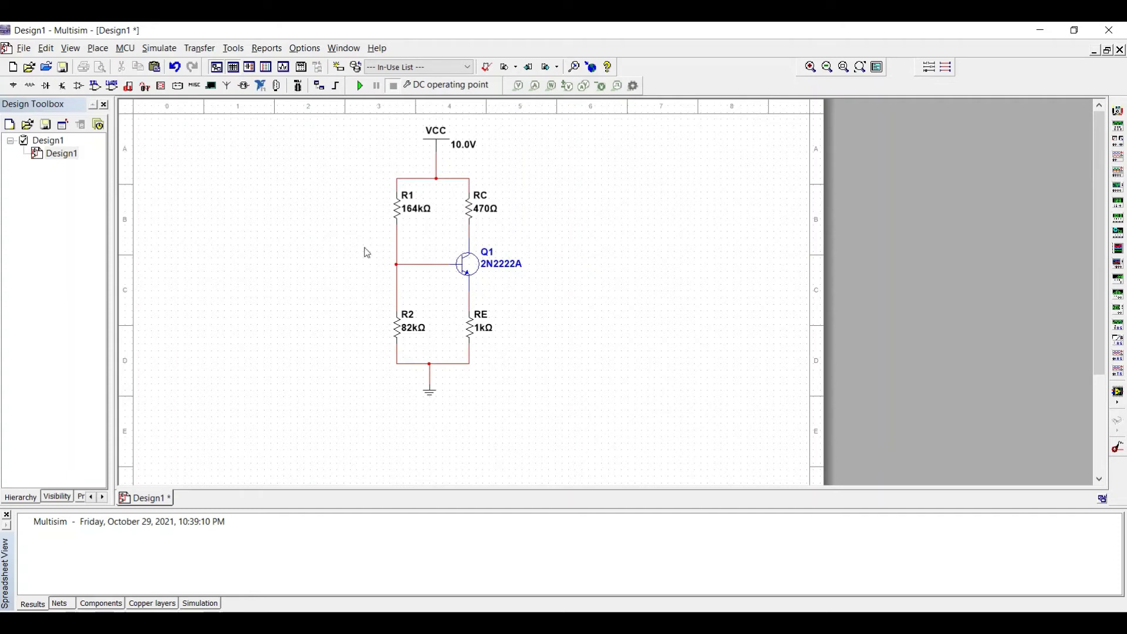
Set the active analysis to Interactive Simulation and save the setting.
{"action": "left_click", "coordinate": [430, 86]}
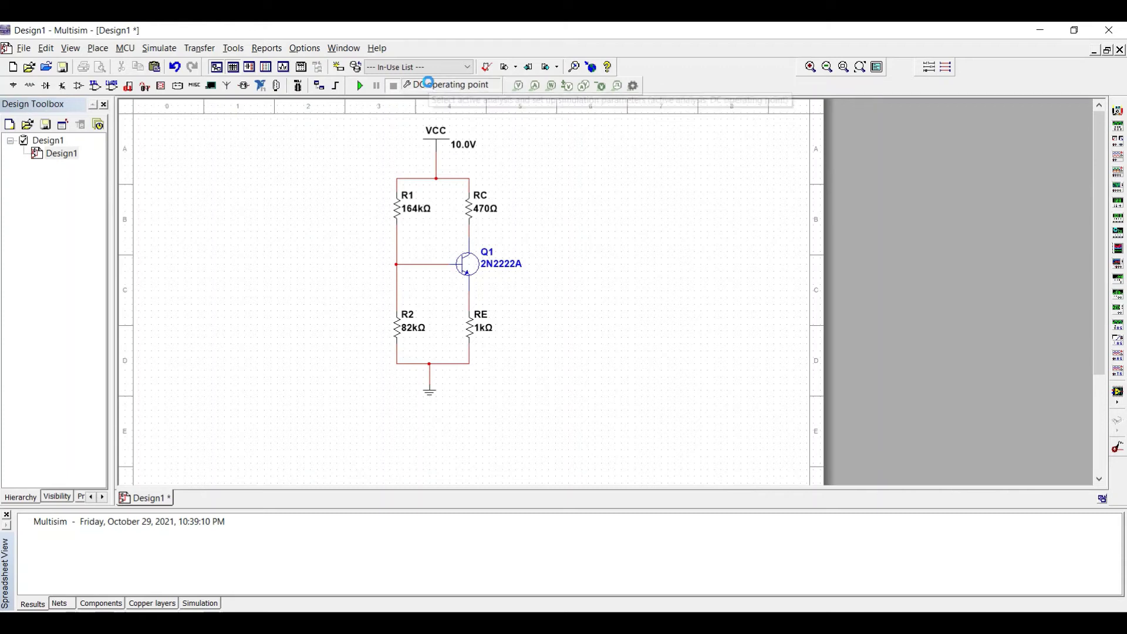
{"action": "left_click", "coordinate": [362, 134]}
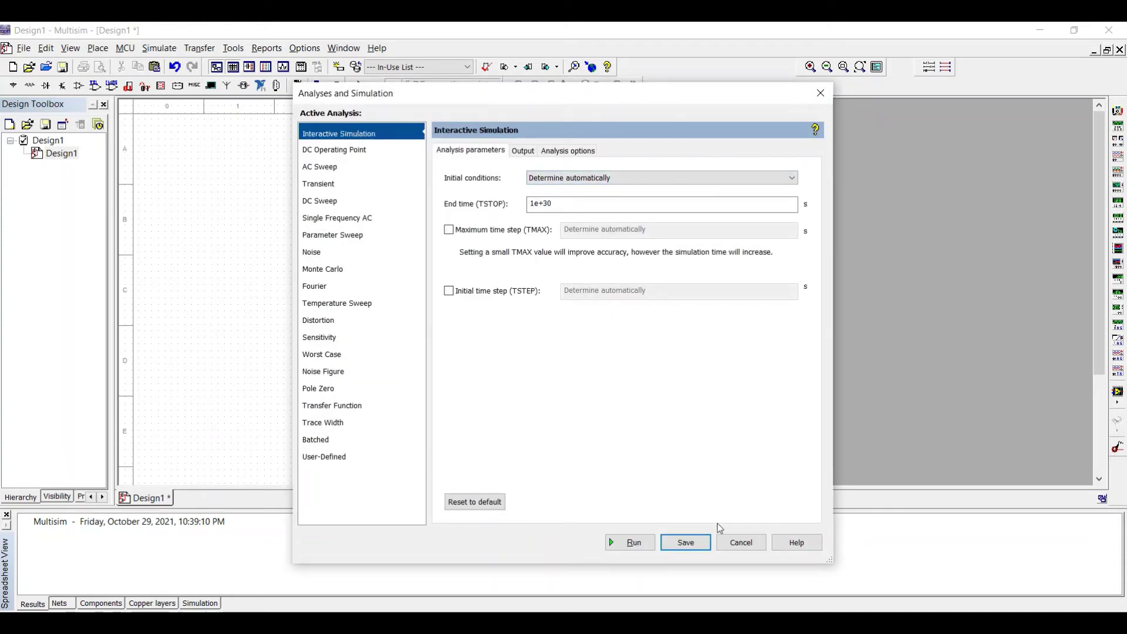
{"action": "left_click", "coordinate": [701, 542]}
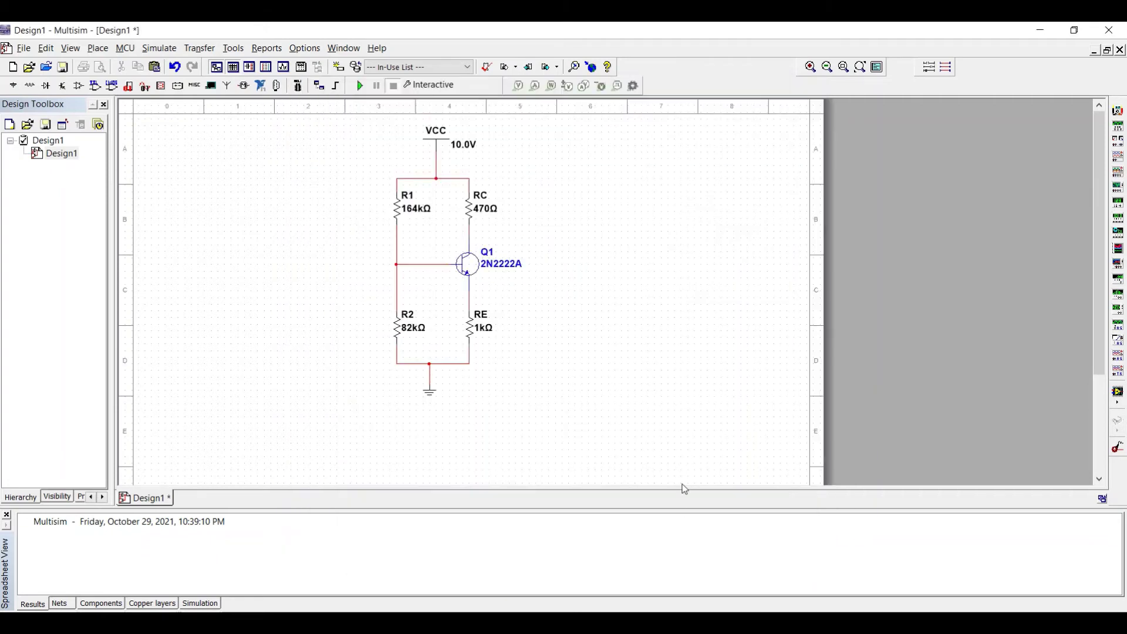
{"action": "left_click", "coordinate": [446, 86]}
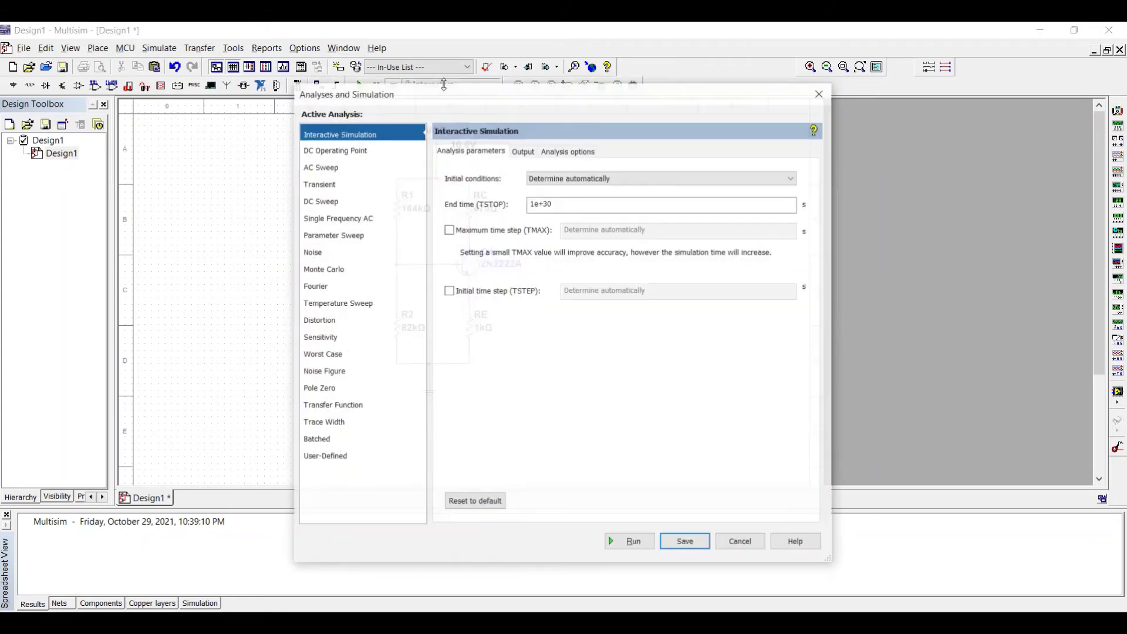
{"action": "left_click", "coordinate": [328, 154]}
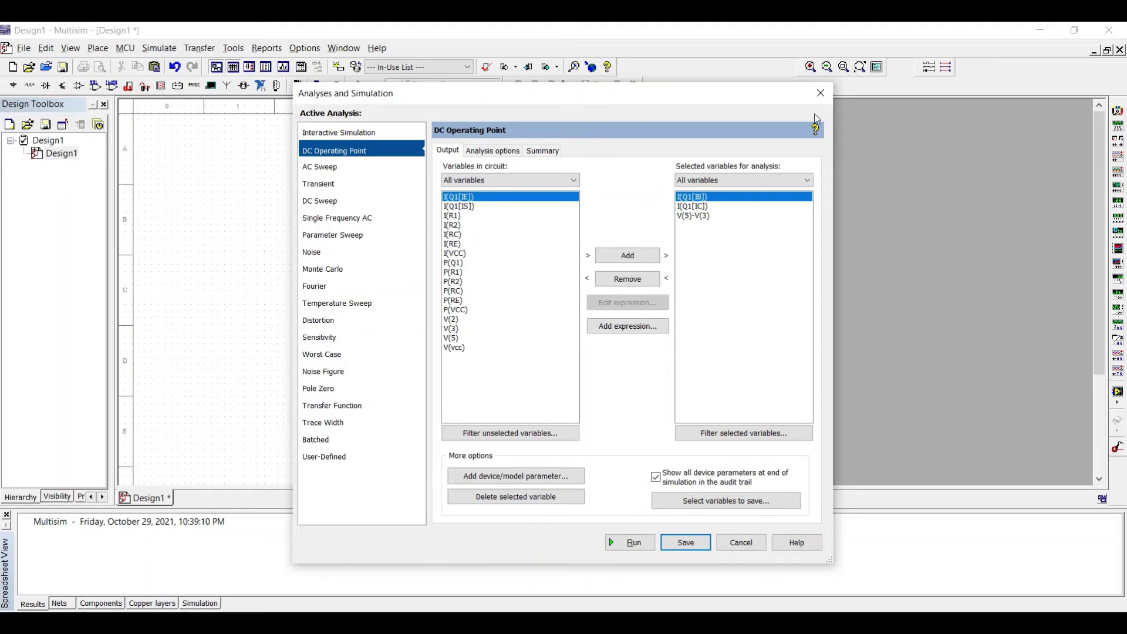
{"action": "left_click", "coordinate": [636, 279]}
{"action": "left_click", "coordinate": [637, 279]}
{"action": "left_click", "coordinate": [637, 279]}
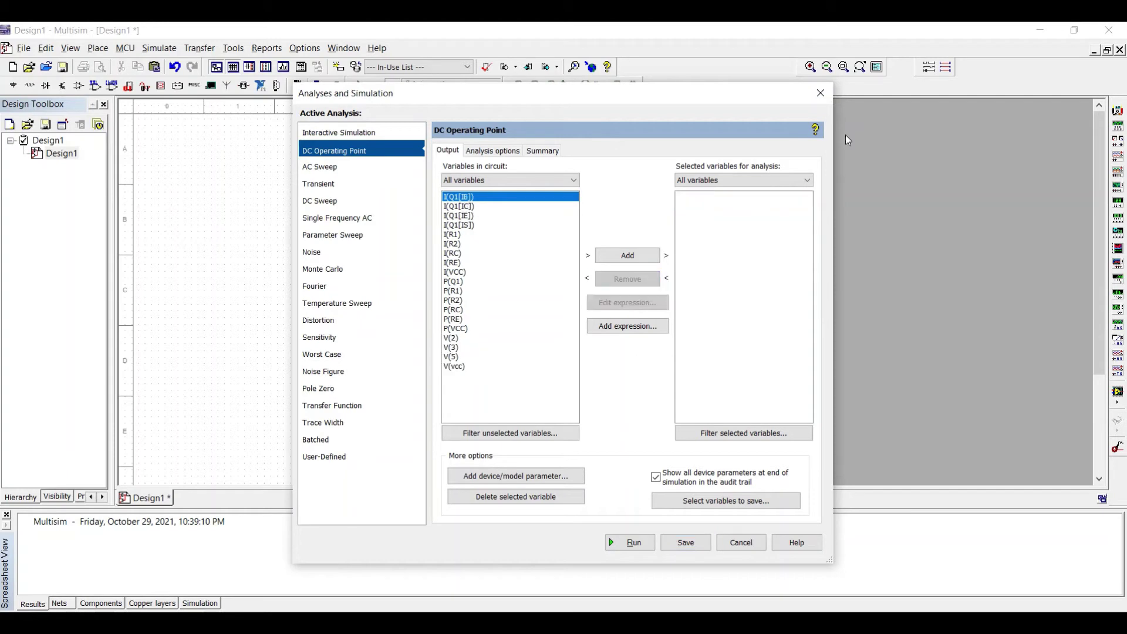
{"action": "left_click", "coordinate": [821, 93]}
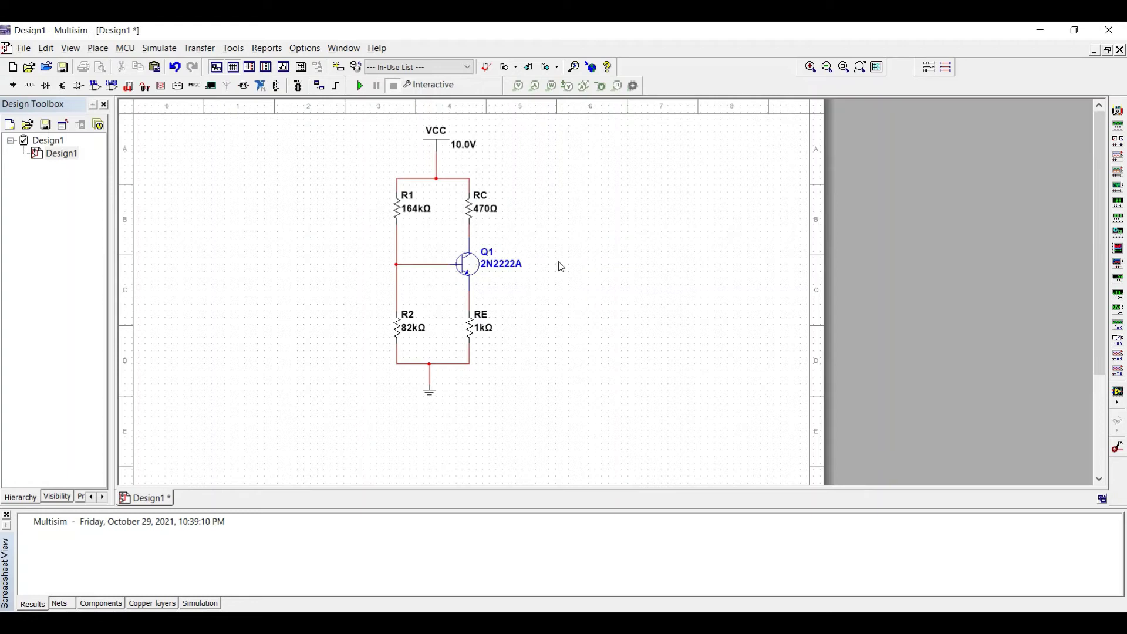
Set the sheet properties to show all net names on the schematic.
{"action": "left_click", "coordinate": [312, 52]}
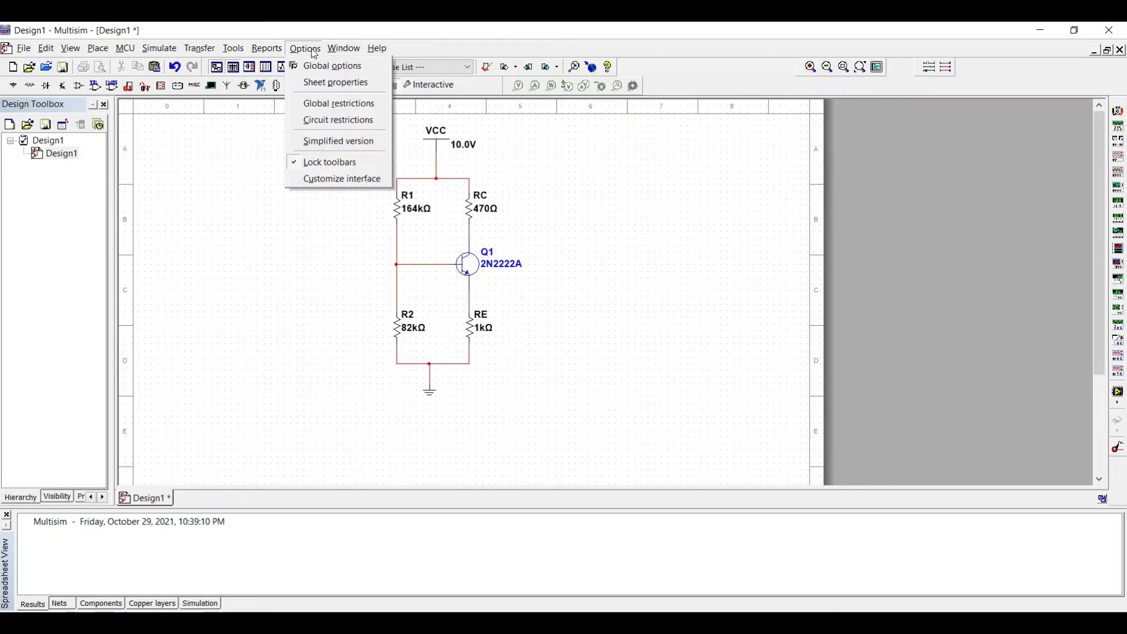
{"action": "left_click", "coordinate": [314, 83]}
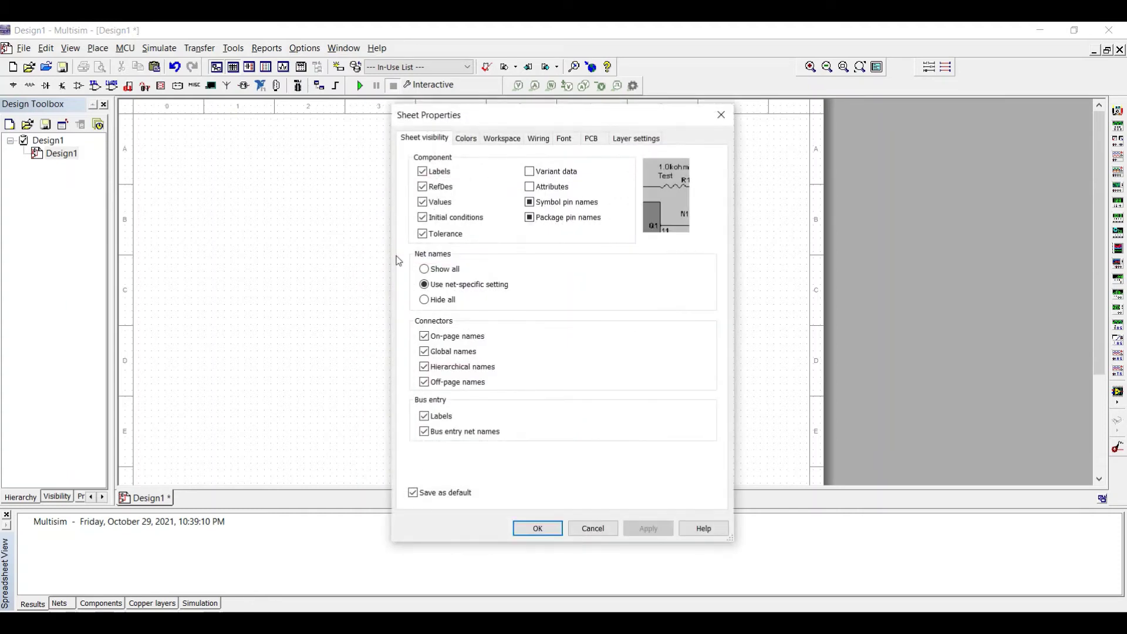
{"action": "left_click", "coordinate": [423, 269]}
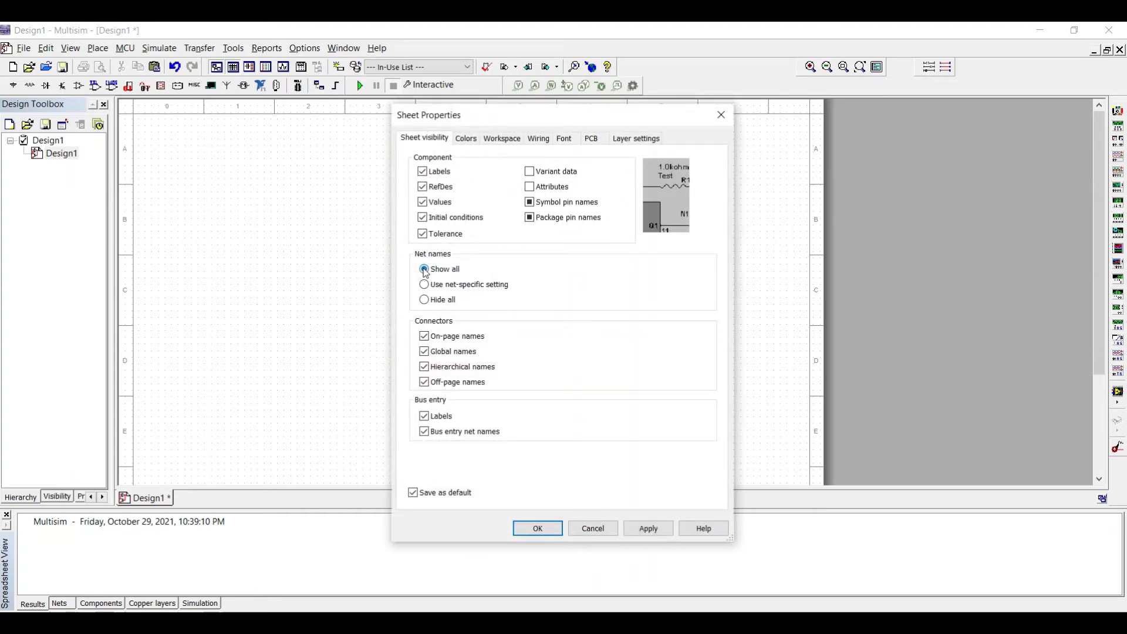
{"action": "left_click", "coordinate": [536, 528]}
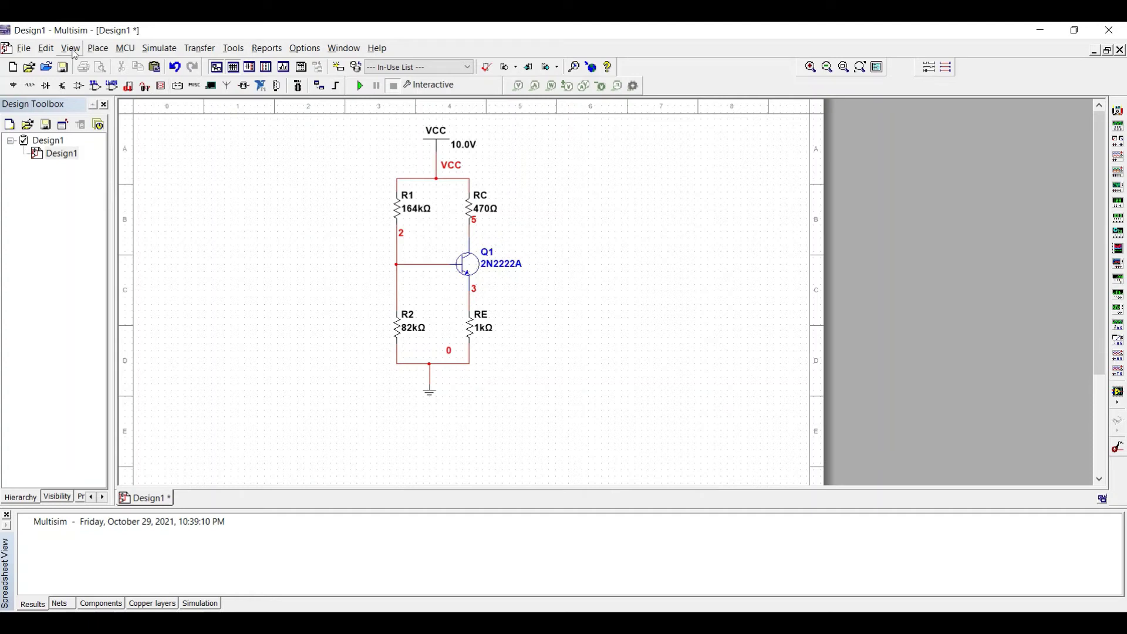
Place the text note "VCE=VC-VE=V(5)-V(3)" on the empty sheet area beside the circuit.
{"action": "left_click", "coordinate": [98, 48]}
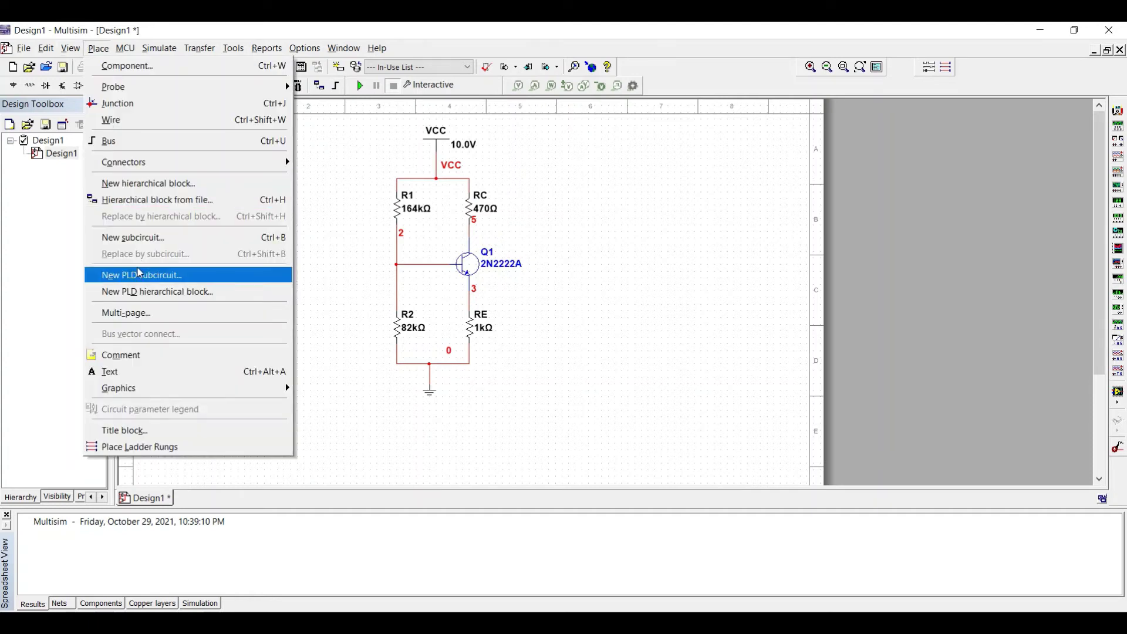
{"action": "left_click", "coordinate": [139, 371]}
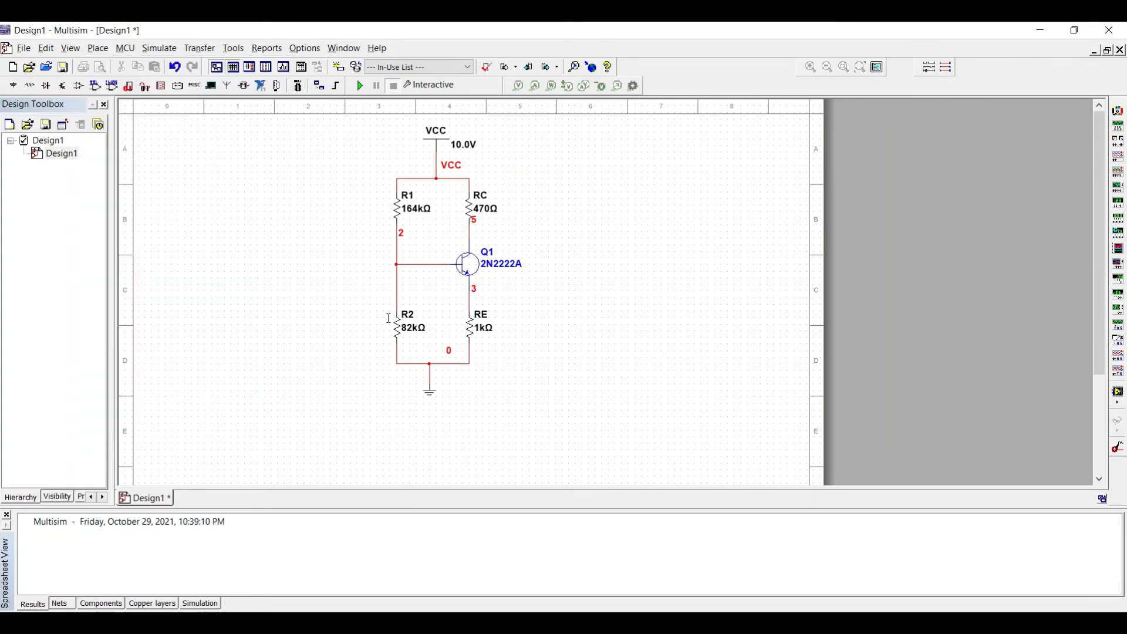
{"action": "left_click", "coordinate": [629, 218]}
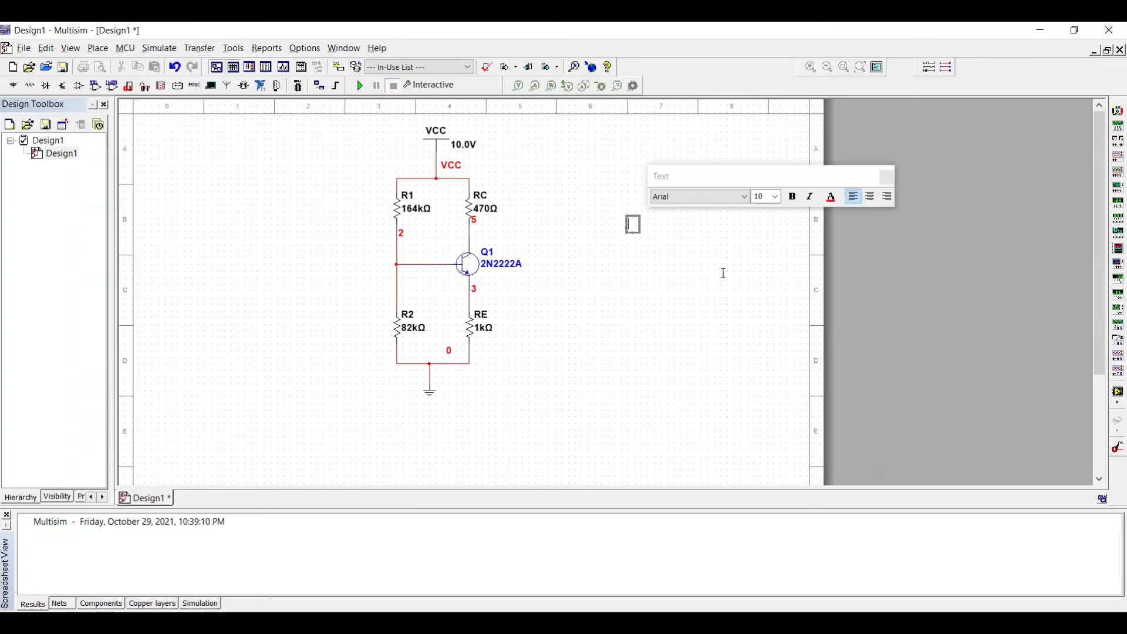
{"action": "type", "text": "VCE=VC-VE"}
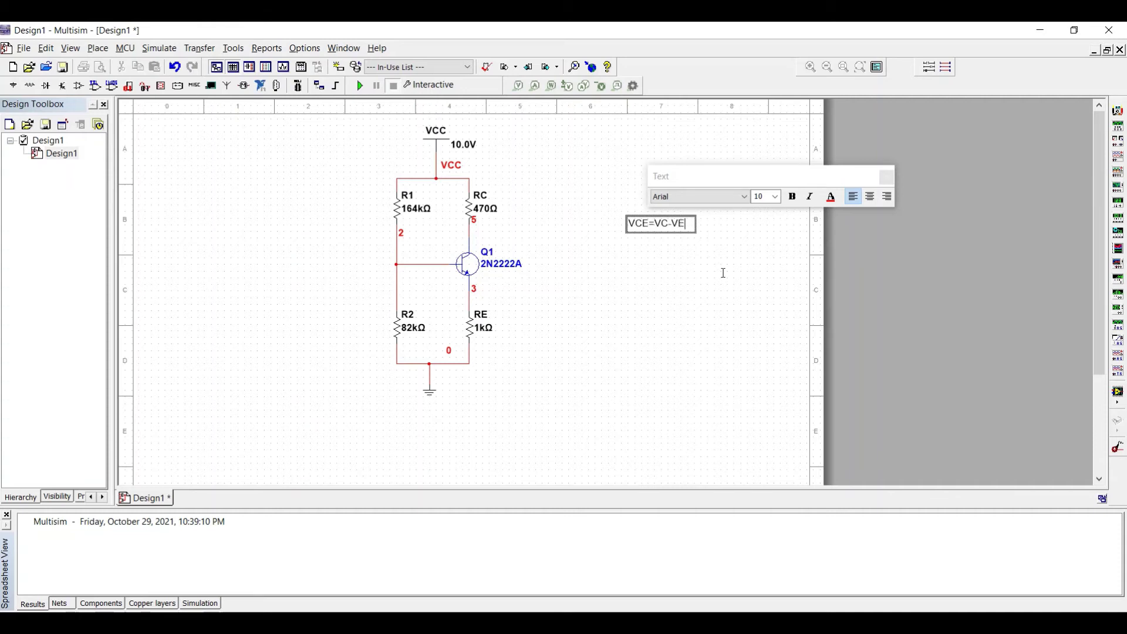
{"action": "type", "text": "="}
{"action": "type", "text": "V(5)-"}
{"action": "type", "text": "V("}
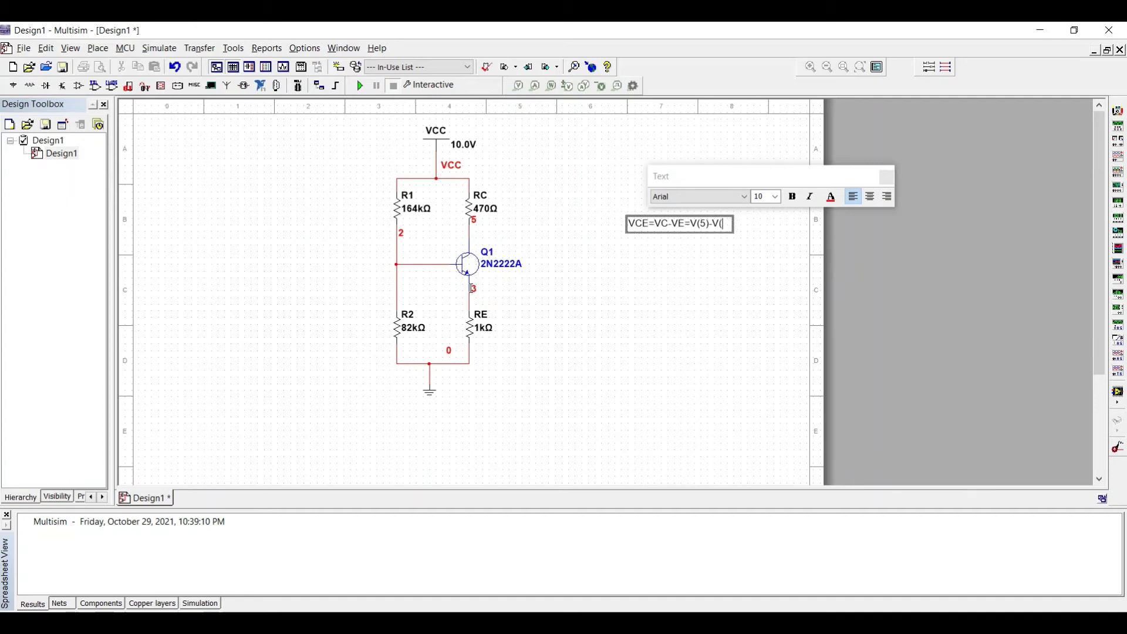
{"action": "type", "text": "3)"}
{"action": "left_click", "coordinate": [740, 246]}
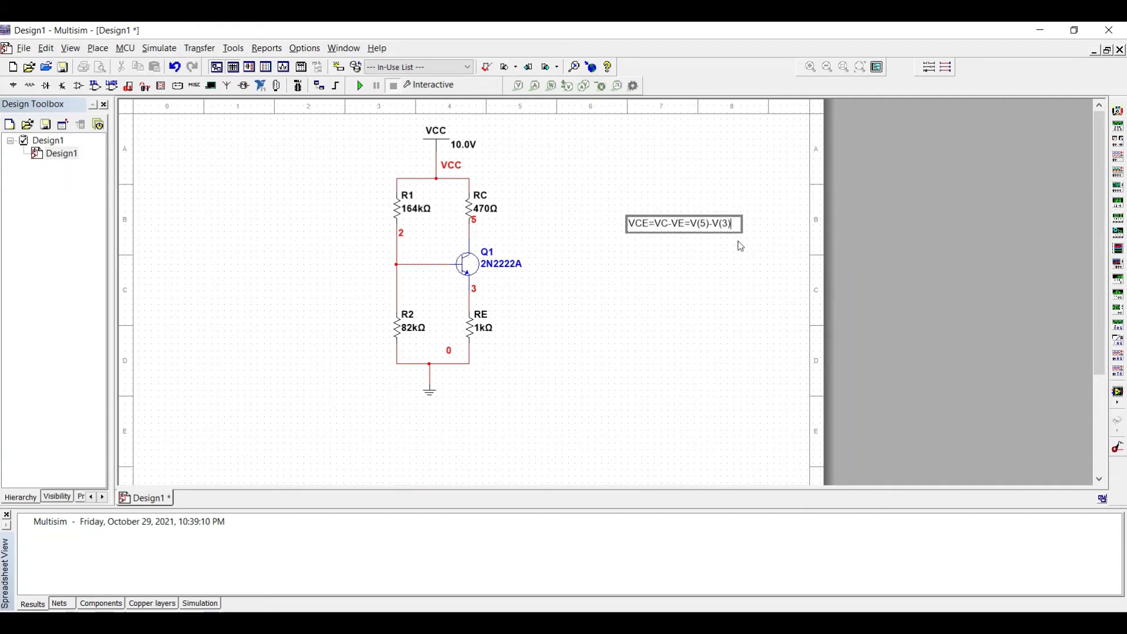
Choose the DC Operating Point analysis and remove I(Q1[IB]), I(Q1[IC]) and V(5)-V(3) from its selected output variables.
{"action": "left_click", "coordinate": [426, 86]}
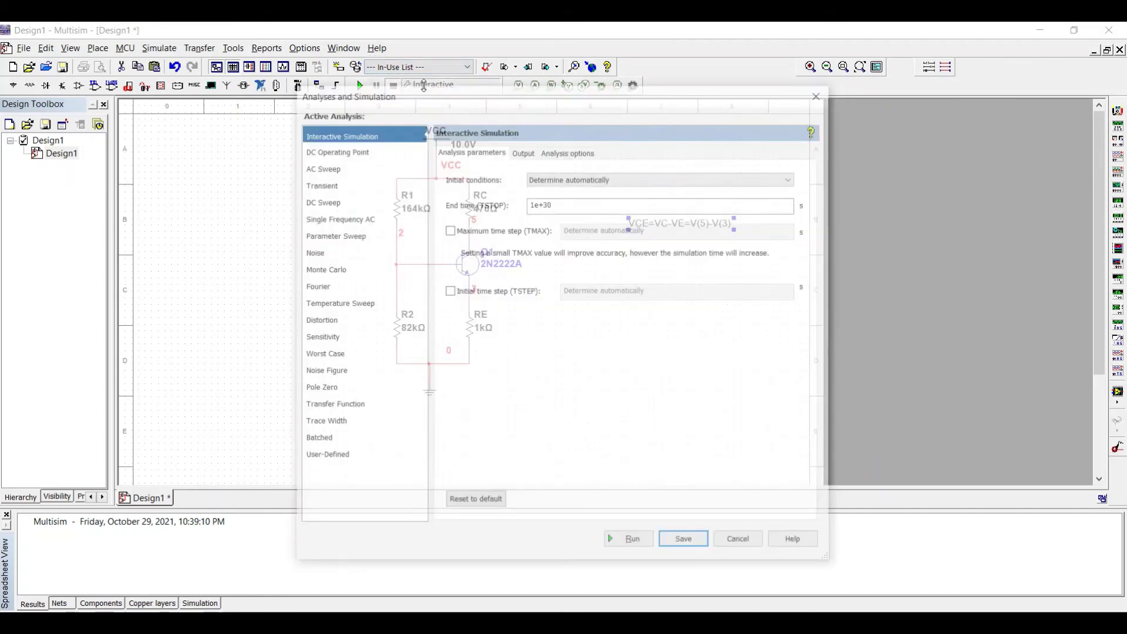
{"action": "left_click", "coordinate": [365, 151]}
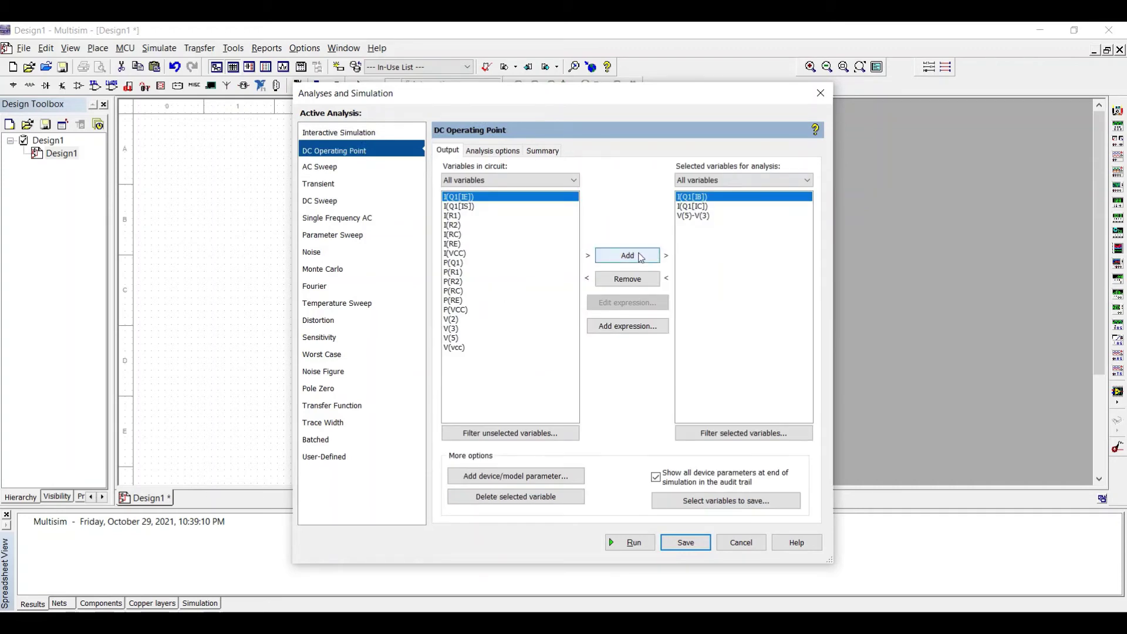
{"action": "left_click", "coordinate": [633, 280]}
{"action": "left_click", "coordinate": [633, 281]}
{"action": "left_click", "coordinate": [635, 281]}
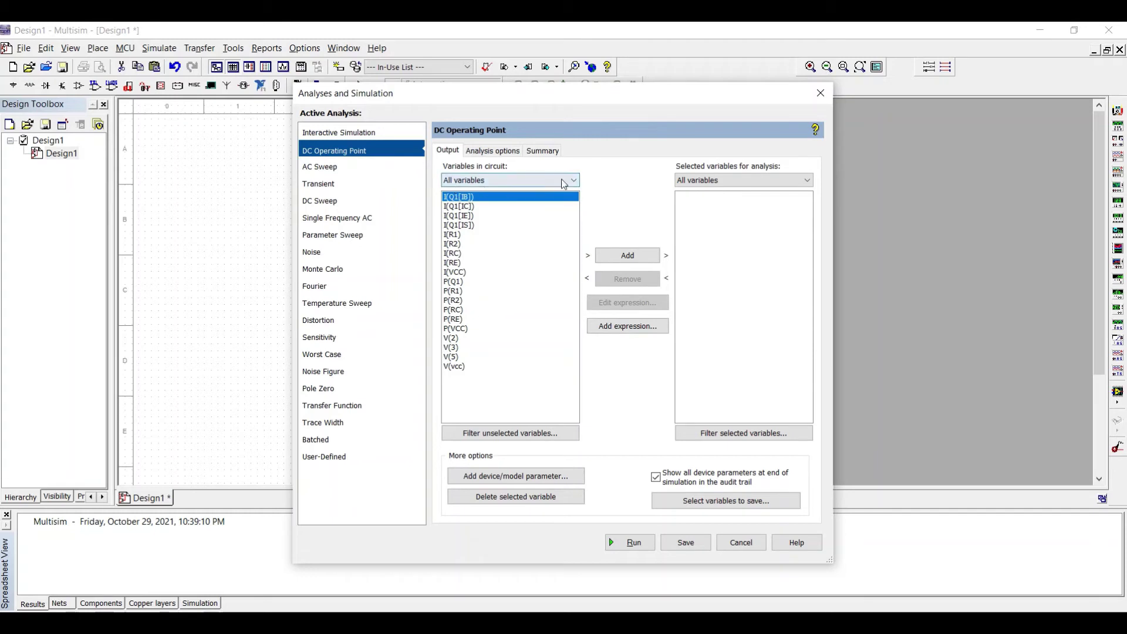
List all circuit variables and add I(Q1[IB]) and I(Q1[IC]) to the selected variables for the DC Operating Point analysis.
{"action": "left_click", "coordinate": [563, 182]}
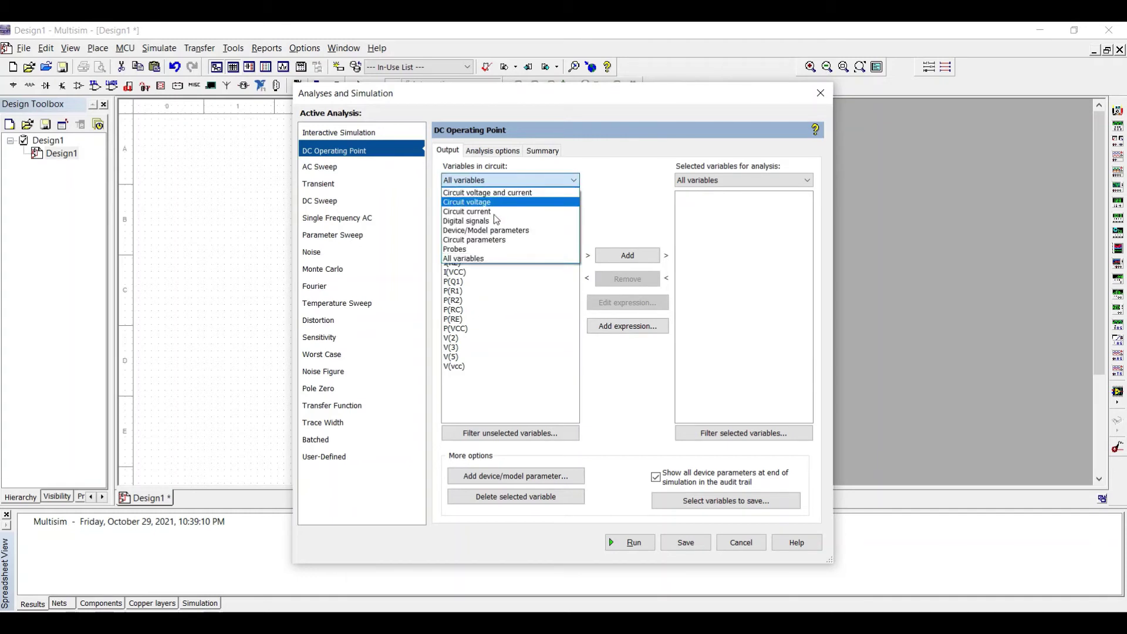
{"action": "left_click", "coordinate": [474, 259]}
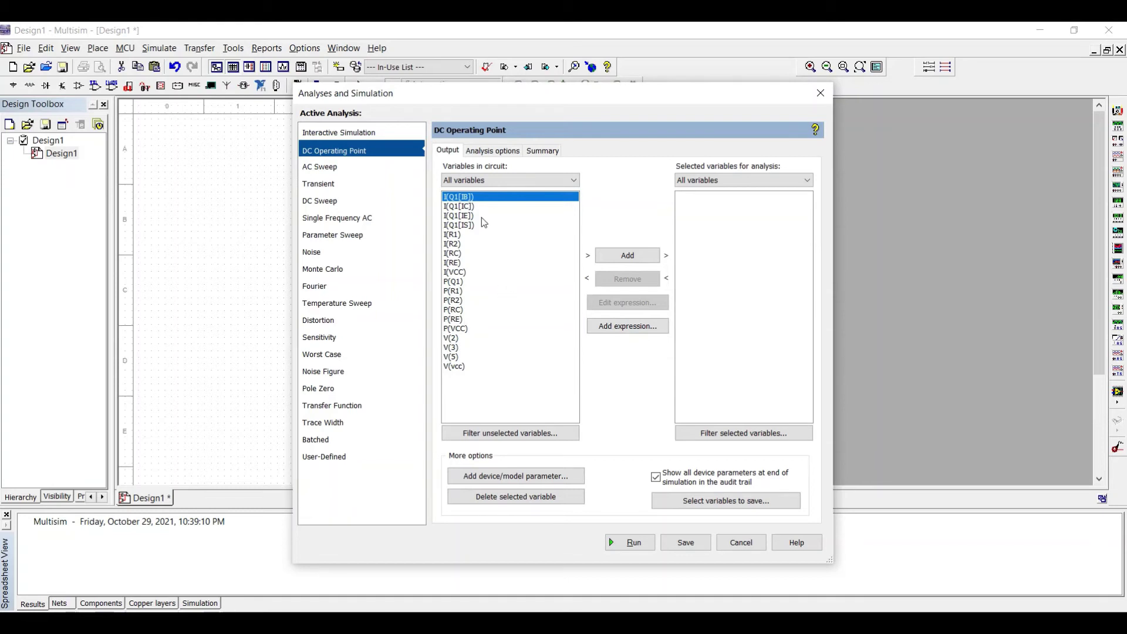
{"action": "left_click", "coordinate": [478, 199]}
{"action": "left_click", "coordinate": [619, 258]}
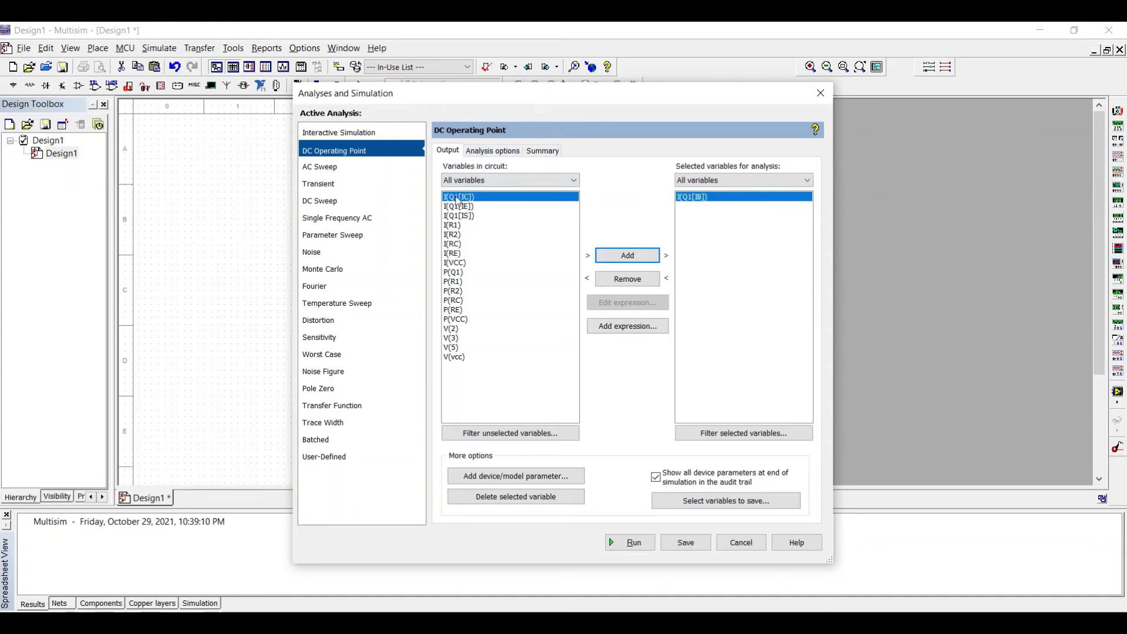
{"action": "left_click", "coordinate": [614, 258]}
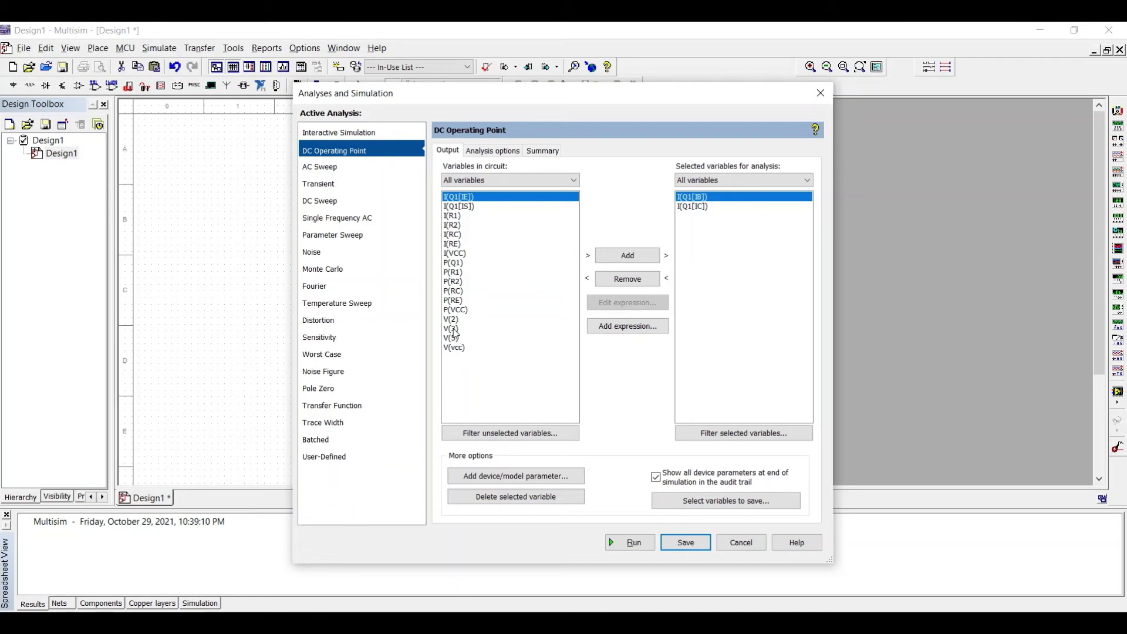
Add the expression V(5)-V(3) to the selected analysis variables.
{"action": "left_click", "coordinate": [658, 326]}
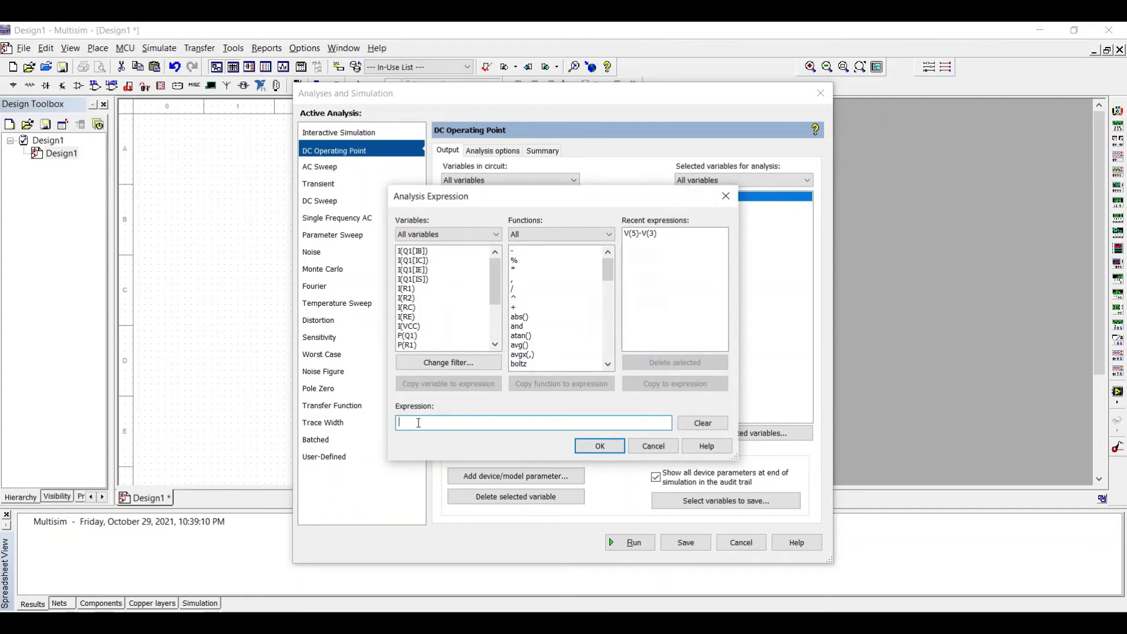
{"action": "type", "text": "V(5)-V(3)"}
{"action": "left_click", "coordinate": [593, 446]}
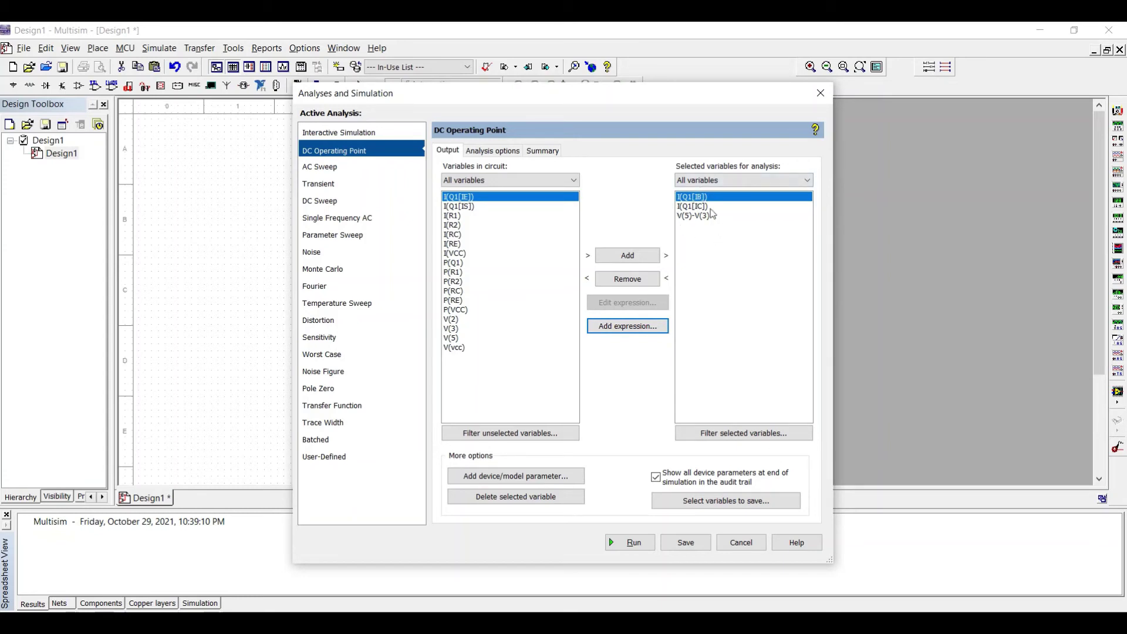
{"action": "left_click", "coordinate": [724, 230]}
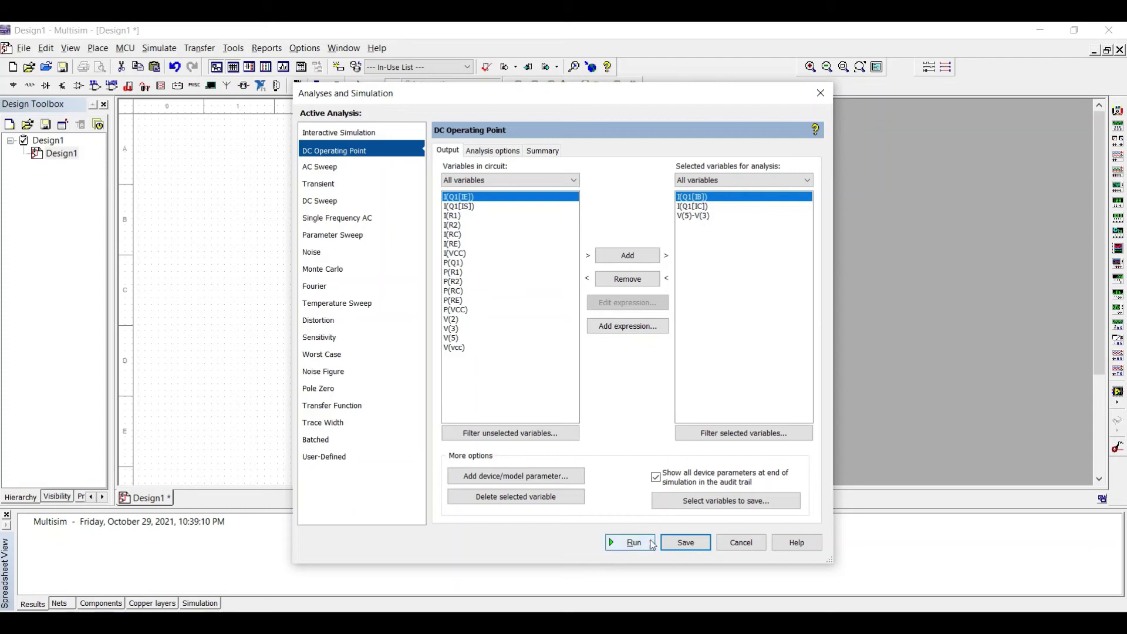
Save the DC Operating Point settings, reopen them and run the analysis.
{"action": "left_click", "coordinate": [685, 543]}
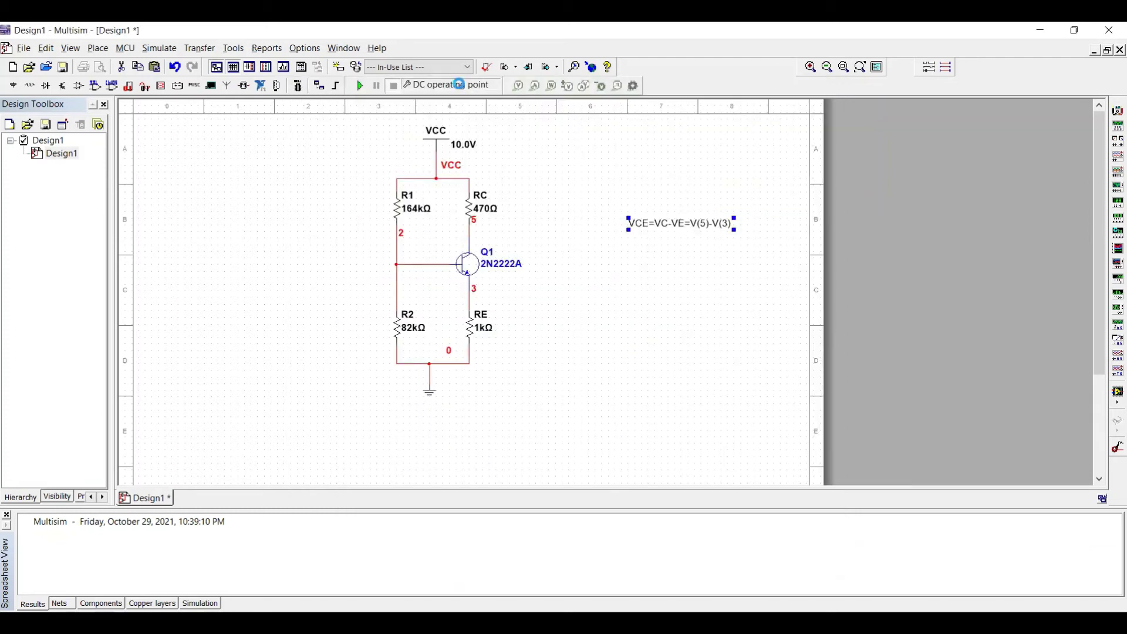
{"action": "left_click", "coordinate": [461, 86]}
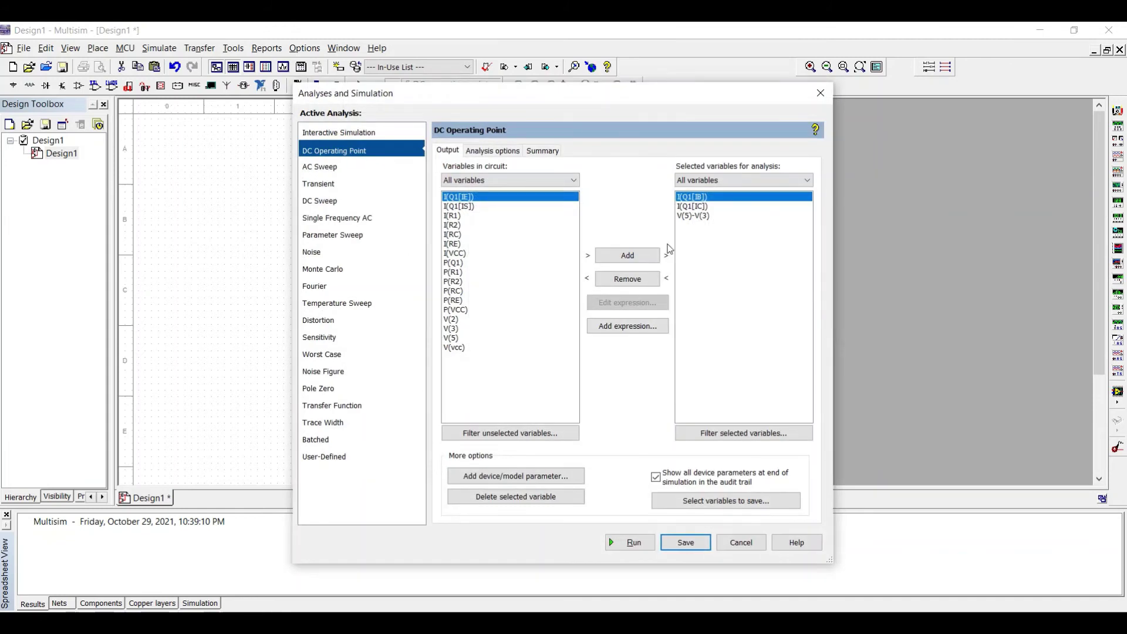
{"action": "left_click", "coordinate": [632, 543]}
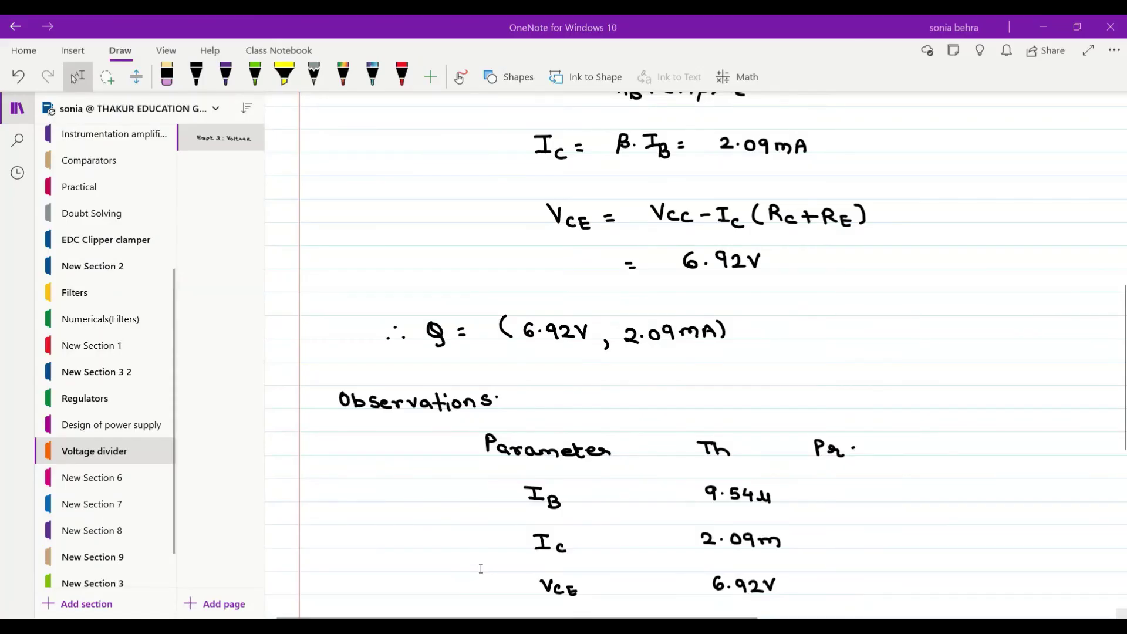
In the OneNote observation table, handwrite the Pr. values 9.79µ for IB, 2.14m for IC and 6.84V for VCE.
{"action": "left_click", "coordinate": [481, 568]}
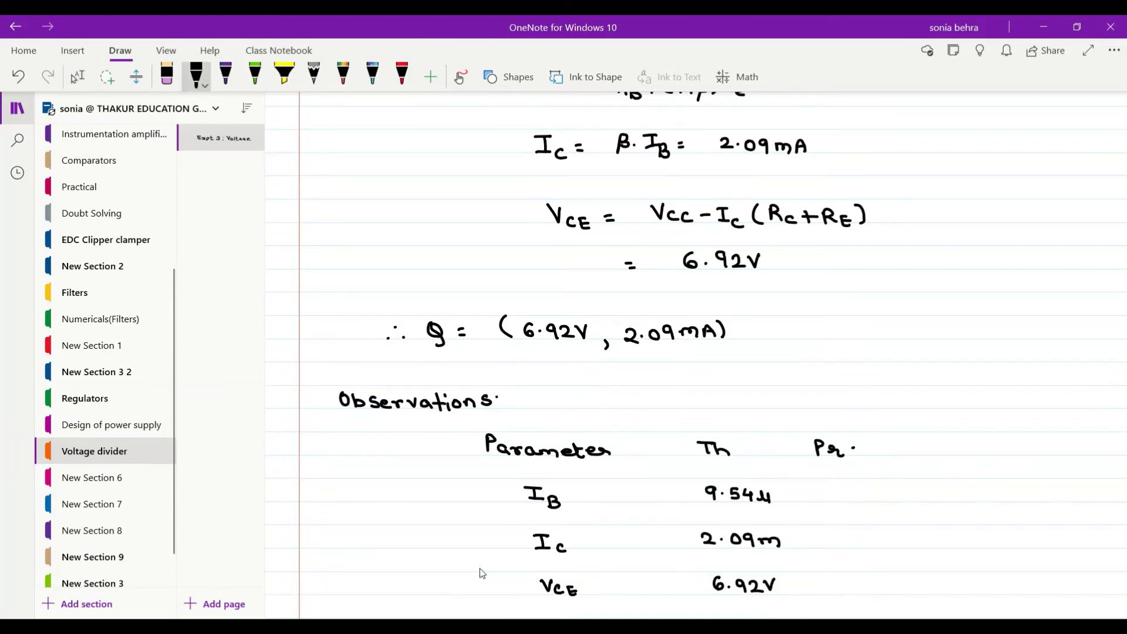
{"action": "mouse_move", "coordinate": [845, 486]}
{"action": "left_mouse_down"}
{"action": "mouse_move", "coordinate": [841, 498]}
{"action": "mouse_move", "coordinate": [906, 505]}
{"action": "left_mouse_up"}
{"action": "left_click", "coordinate": [851, 494]}
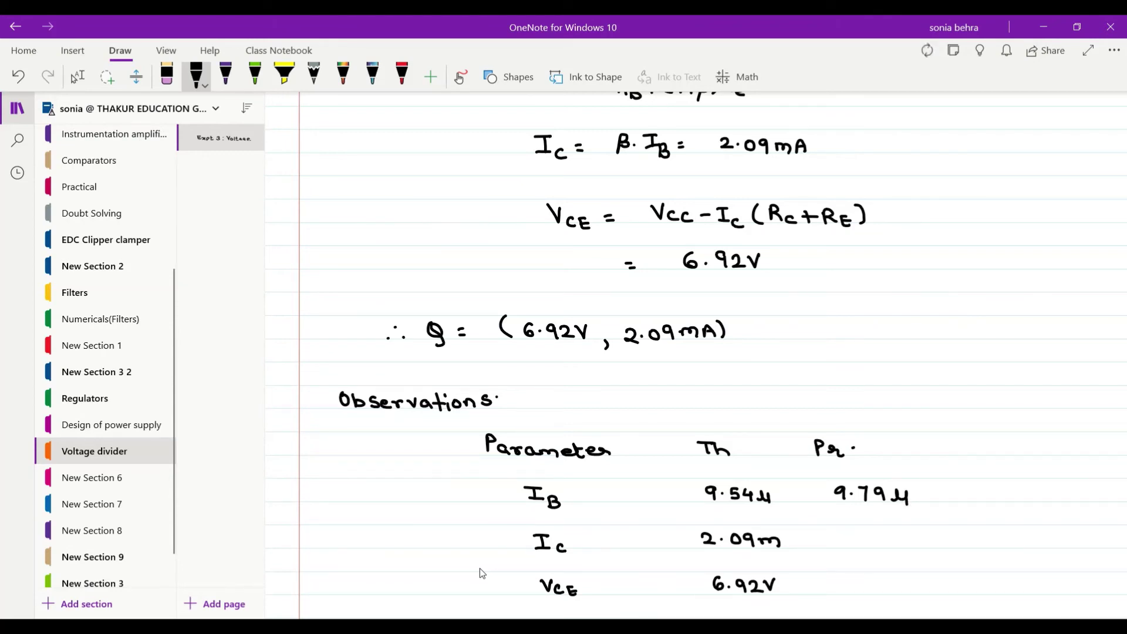
{"action": "mouse_move", "coordinate": [847, 530]}
{"action": "left_mouse_down"}
{"action": "mouse_move", "coordinate": [846, 543]}
{"action": "mouse_move", "coordinate": [892, 541]}
{"action": "left_mouse_up"}
{"action": "mouse_move", "coordinate": [889, 533]}
{"action": "left_mouse_down"}
{"action": "mouse_move", "coordinate": [888, 549]}
{"action": "mouse_move", "coordinate": [910, 548]}
{"action": "left_mouse_up"}
{"action": "mouse_move", "coordinate": [858, 576]}
{"action": "left_mouse_down"}
{"action": "mouse_move", "coordinate": [855, 592]}
{"action": "mouse_move", "coordinate": [849, 585]}
{"action": "mouse_move", "coordinate": [884, 588]}
{"action": "mouse_move", "coordinate": [889, 574]}
{"action": "mouse_move", "coordinate": [897, 587]}
{"action": "left_mouse_up"}
{"action": "left_click_drag", "start_coordinate": [898, 587], "coordinate": [916, 594]}
{"action": "left_click_drag", "start_coordinate": [917, 594], "coordinate": [923, 577]}
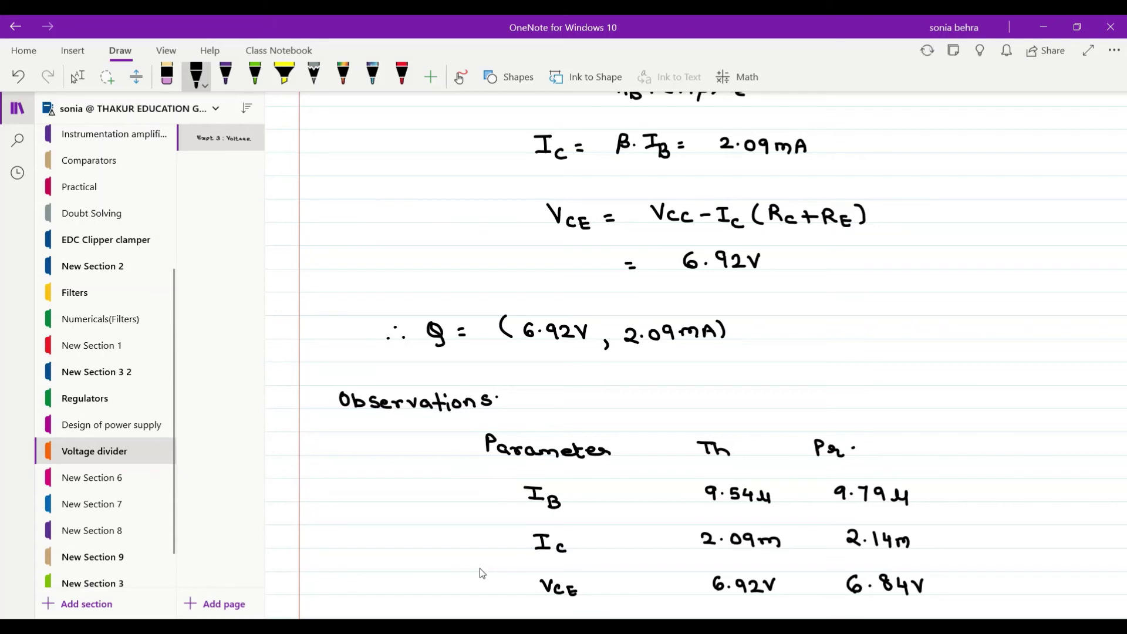
Handwrite a new column heading "% Accu" beside the Pr. column of the observation table.
{"action": "left_click", "coordinate": [74, 77]}
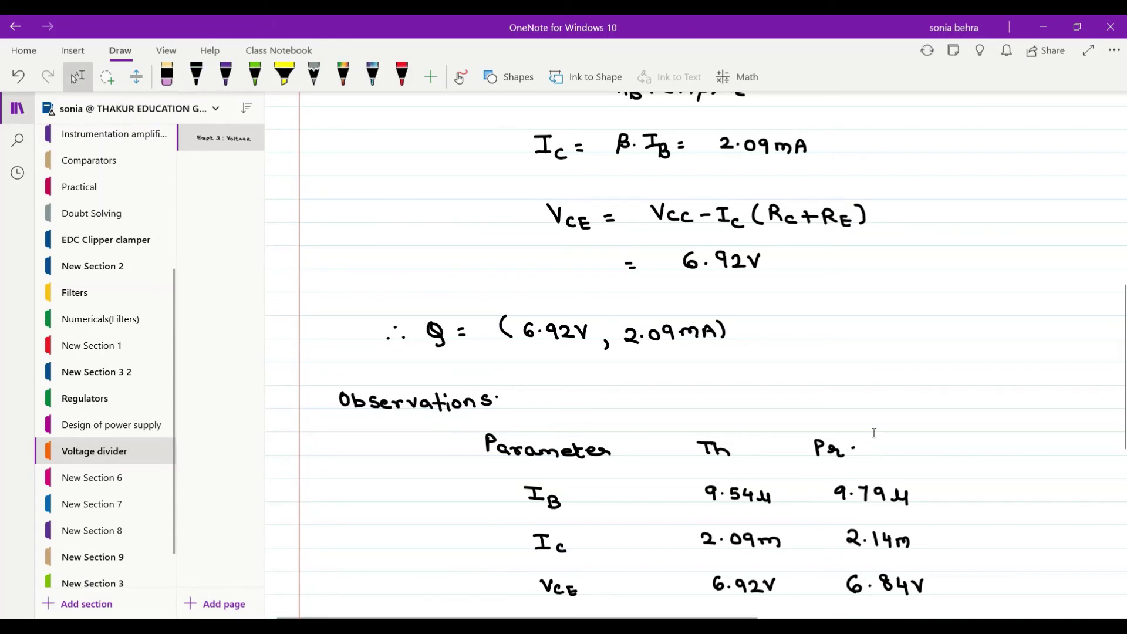
{"action": "scroll", "coordinate": [907, 575], "scroll_direction": "down", "scroll_amount": 2}
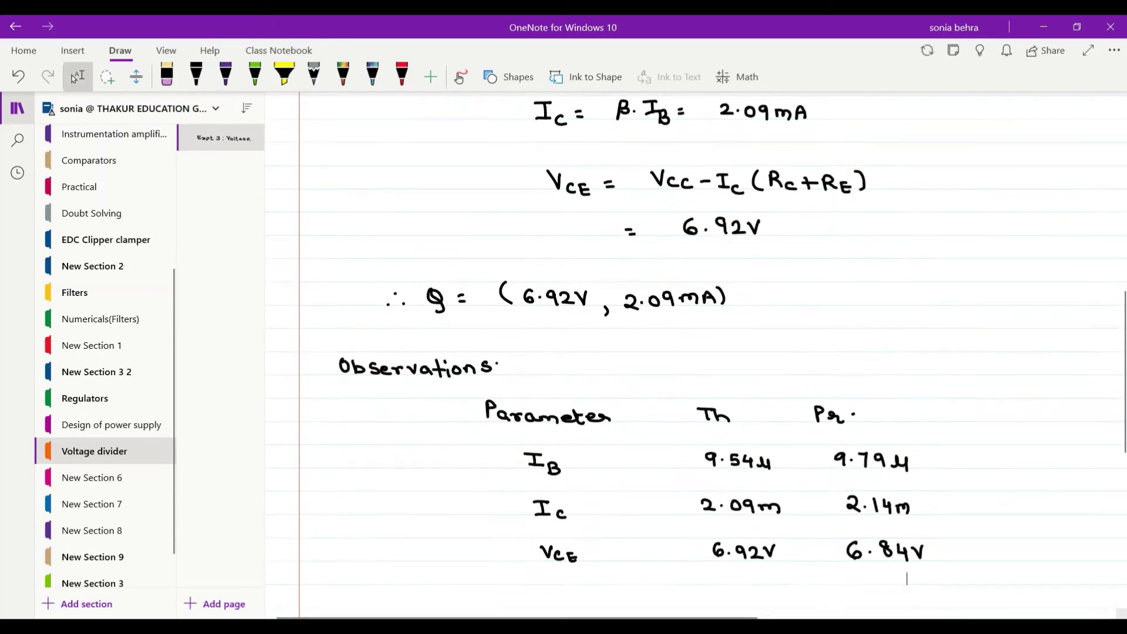
{"action": "left_click", "coordinate": [196, 75]}
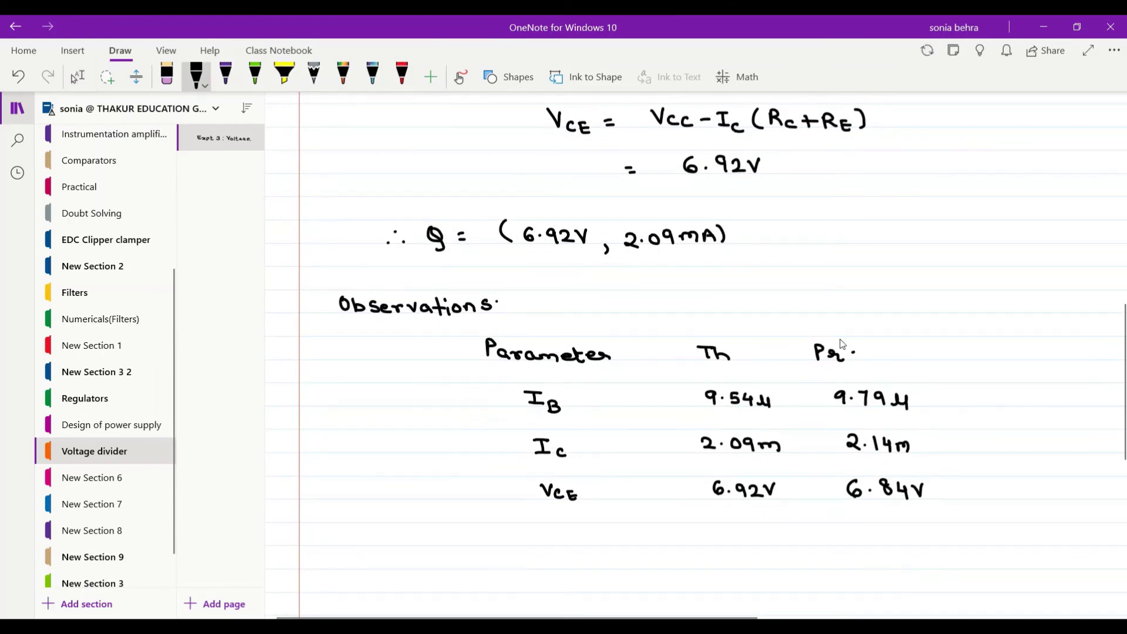
{"action": "left_click", "coordinate": [1026, 354]}
{"action": "mouse_move", "coordinate": [1025, 342]}
{"action": "left_mouse_down"}
{"action": "mouse_move", "coordinate": [1014, 357]}
{"action": "mouse_move", "coordinate": [1049, 346]}
{"action": "mouse_move", "coordinate": [1055, 363]}
{"action": "left_mouse_up"}
{"action": "left_click_drag", "start_coordinate": [1044, 356], "coordinate": [1065, 362]}
{"action": "left_click_drag", "start_coordinate": [1077, 353], "coordinate": [1073, 362]}
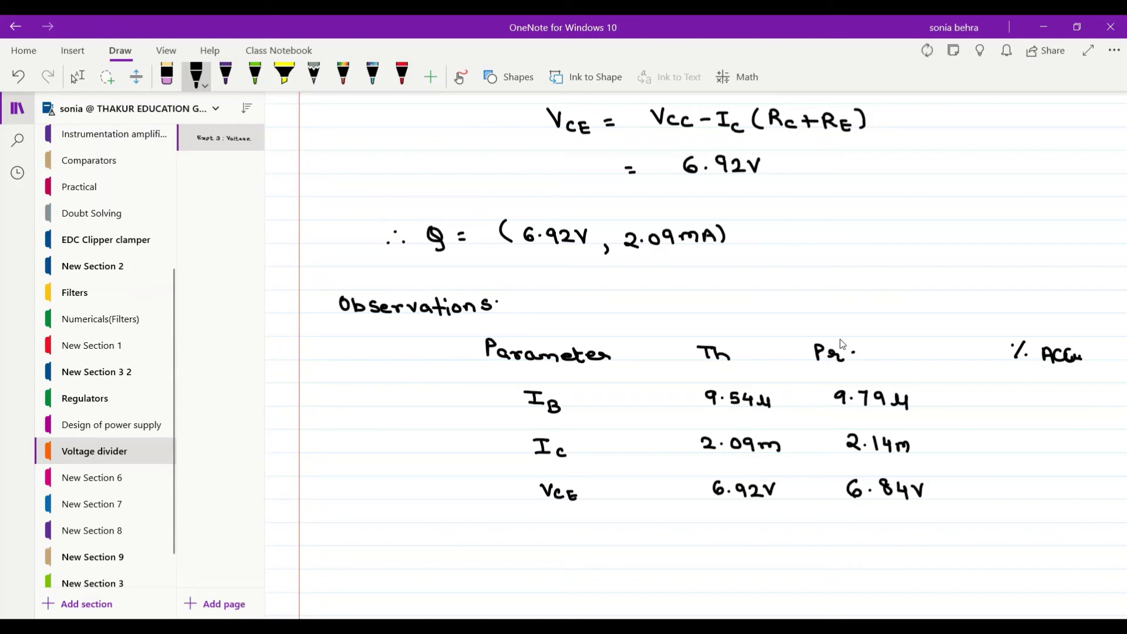
Handwrite the accuracy formula "% A = 100 - % error" below the observation table.
{"action": "left_click_drag", "start_coordinate": [482, 546], "coordinate": [479, 567]}
{"action": "mouse_move", "coordinate": [528, 563]}
{"action": "left_mouse_down"}
{"action": "mouse_move", "coordinate": [532, 547]}
{"action": "mouse_move", "coordinate": [542, 564]}
{"action": "left_mouse_up"}
{"action": "mouse_move", "coordinate": [529, 557]}
{"action": "left_mouse_down"}
{"action": "mouse_move", "coordinate": [597, 567]}
{"action": "mouse_move", "coordinate": [763, 558]}
{"action": "left_mouse_up"}
{"action": "left_click", "coordinate": [673, 560]}
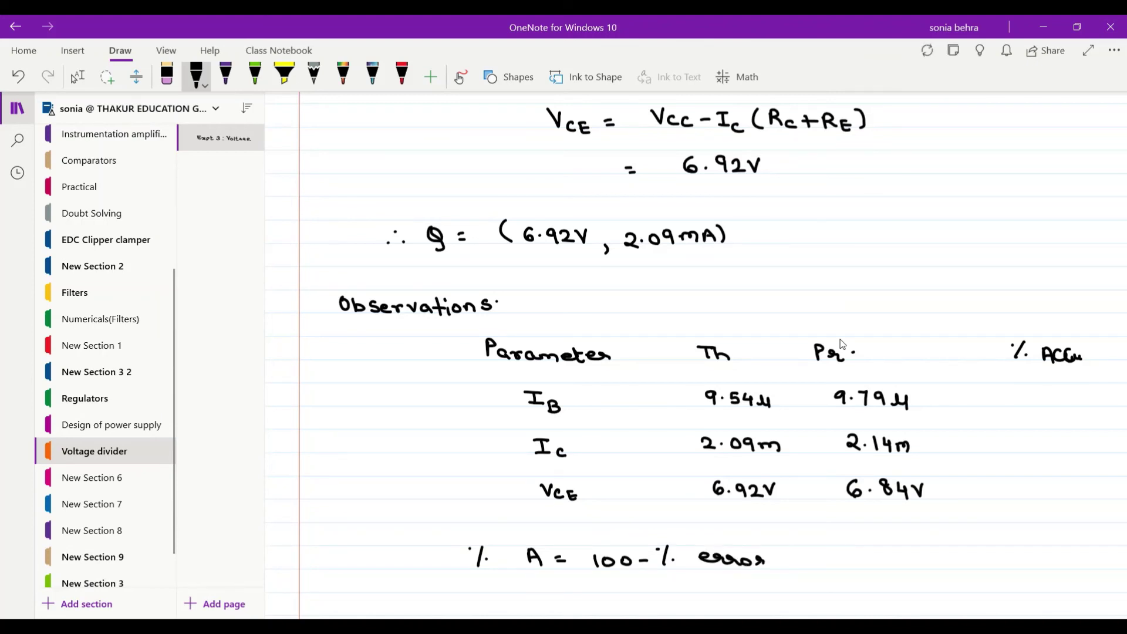
{"action": "left_click", "coordinate": [771, 558]}
{"action": "left_click", "coordinate": [770, 566]}
Handwrite the formula "% error = (Pr(v) - Th(v)) / Pr(v)" as a fraction below the accuracy formula.
{"action": "left_click", "coordinate": [77, 76]}
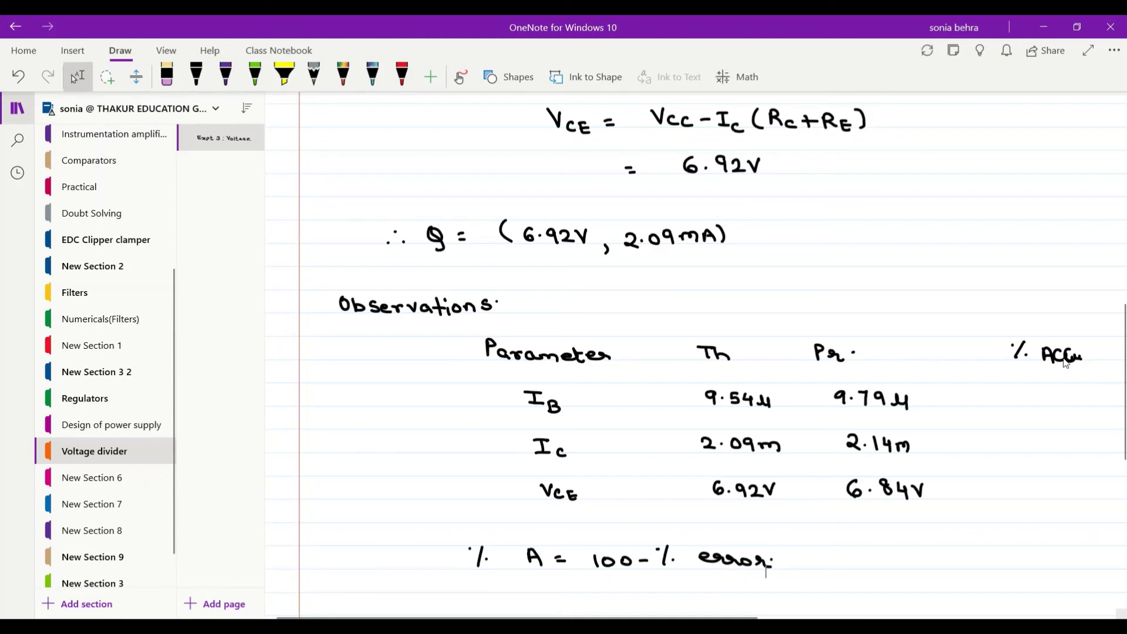
{"action": "scroll", "coordinate": [1113, 368], "scroll_direction": "down", "scroll_amount": 3}
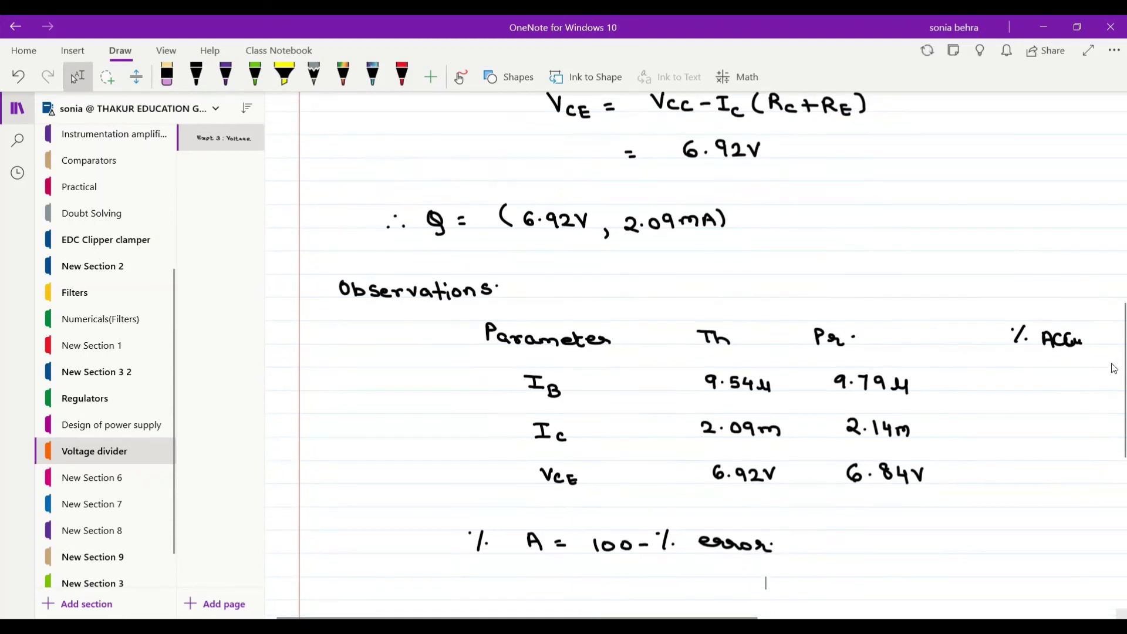
{"action": "left_click", "coordinate": [196, 76]}
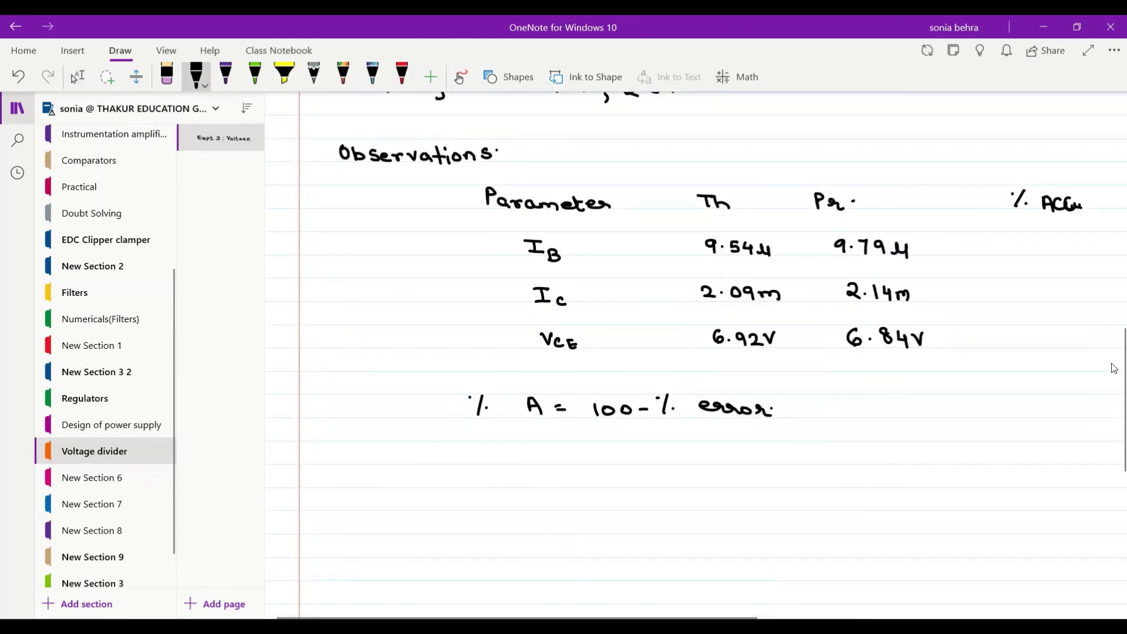
{"action": "left_click", "coordinate": [504, 483]}
{"action": "mouse_move", "coordinate": [499, 475]}
{"action": "left_mouse_down"}
{"action": "mouse_move", "coordinate": [494, 486]}
{"action": "mouse_move", "coordinate": [620, 480]}
{"action": "left_mouse_up"}
{"action": "left_click_drag", "start_coordinate": [611, 487], "coordinate": [620, 487]}
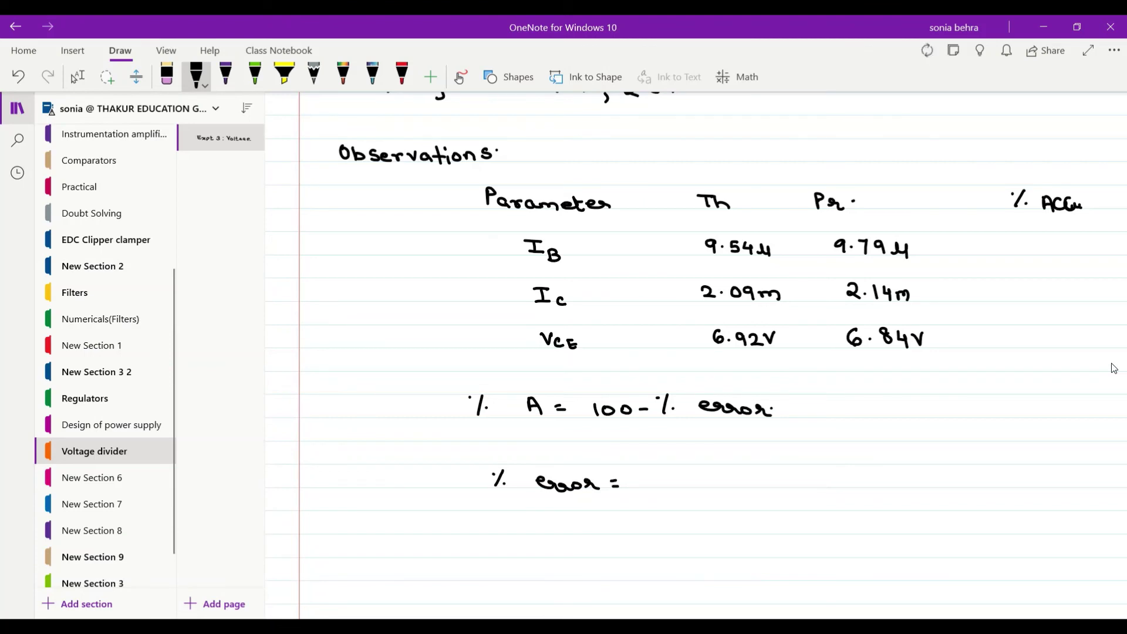
{"action": "mouse_move", "coordinate": [666, 472]}
{"action": "left_mouse_down"}
{"action": "mouse_move", "coordinate": [686, 470]}
{"action": "mouse_move", "coordinate": [675, 485]}
{"action": "left_mouse_up"}
{"action": "key", "text": "ctrl+z"}
{"action": "key", "text": "ctrl+z"}
{"action": "mouse_move", "coordinate": [687, 470]}
{"action": "left_mouse_down"}
{"action": "mouse_move", "coordinate": [687, 487]}
{"action": "mouse_move", "coordinate": [705, 476]}
{"action": "mouse_move", "coordinate": [717, 496]}
{"action": "mouse_move", "coordinate": [803, 473]}
{"action": "mouse_move", "coordinate": [796, 484]}
{"action": "mouse_move", "coordinate": [826, 492]}
{"action": "mouse_move", "coordinate": [841, 478]}
{"action": "mouse_move", "coordinate": [847, 492]}
{"action": "left_mouse_up"}
{"action": "left_click_drag", "start_coordinate": [704, 509], "coordinate": [846, 509]}
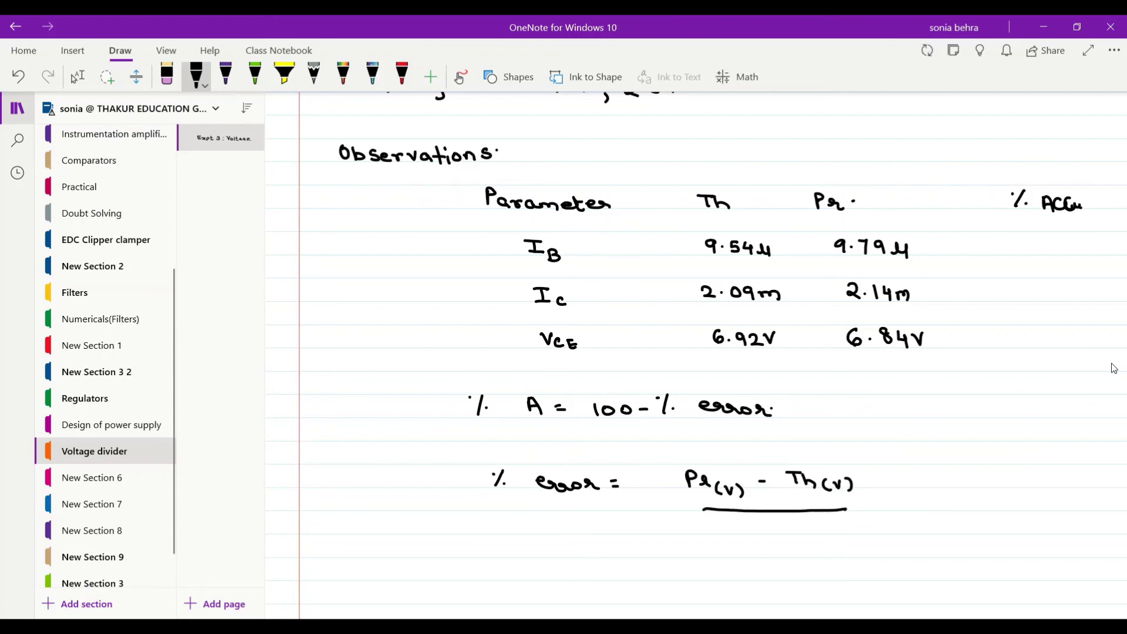
{"action": "mouse_move", "coordinate": [767, 517]}
{"action": "left_mouse_down"}
{"action": "mouse_move", "coordinate": [769, 533]}
{"action": "mouse_move", "coordinate": [798, 538]}
{"action": "left_mouse_up"}
{"action": "left_click_drag", "start_coordinate": [802, 527], "coordinate": [817, 536]}
Handwrite "% error IB = 9.79µ - 9.54µ" below the percentage error formula.
{"action": "left_click", "coordinate": [545, 573]}
{"action": "mouse_move", "coordinate": [542, 562]}
{"action": "left_mouse_down"}
{"action": "mouse_move", "coordinate": [536, 577]}
{"action": "mouse_move", "coordinate": [668, 564]}
{"action": "left_mouse_up"}
{"action": "mouse_move", "coordinate": [660, 567]}
{"action": "left_mouse_down"}
{"action": "mouse_move", "coordinate": [673, 586]}
{"action": "mouse_move", "coordinate": [709, 572]}
{"action": "left_mouse_up"}
{"action": "mouse_move", "coordinate": [700, 578]}
{"action": "left_mouse_down"}
{"action": "mouse_move", "coordinate": [746, 566]}
{"action": "mouse_move", "coordinate": [793, 579]}
{"action": "mouse_move", "coordinate": [817, 567]}
{"action": "mouse_move", "coordinate": [825, 578]}
{"action": "left_mouse_up"}
{"action": "left_click", "coordinate": [763, 575]}
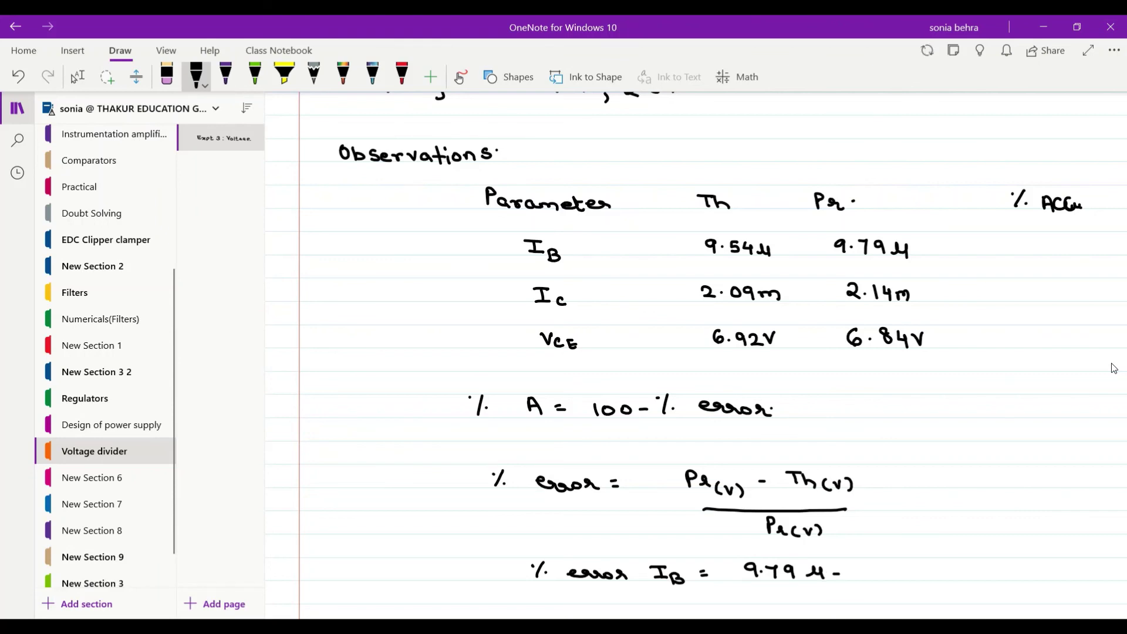
{"action": "mouse_move", "coordinate": [868, 564]}
{"action": "left_mouse_down"}
{"action": "mouse_move", "coordinate": [858, 569]}
{"action": "mouse_move", "coordinate": [868, 567]}
{"action": "mouse_move", "coordinate": [866, 581]}
{"action": "mouse_move", "coordinate": [890, 566]}
{"action": "mouse_move", "coordinate": [885, 581]}
{"action": "mouse_move", "coordinate": [926, 584]}
{"action": "left_mouse_up"}
{"action": "left_click", "coordinate": [874, 578]}
Complete the IB error fraction with a line and the denominator 9.79µ, and write an equals sign for its result.
{"action": "left_click", "coordinate": [78, 76]}
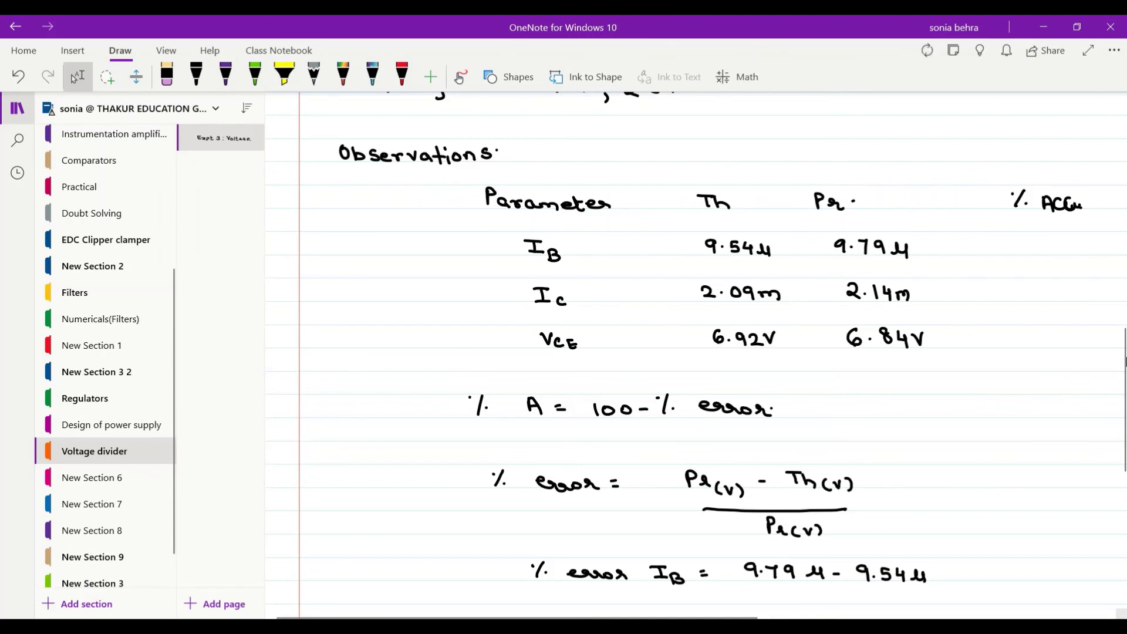
{"action": "left_click_drag", "start_coordinate": [1124, 390], "coordinate": [1126, 418]}
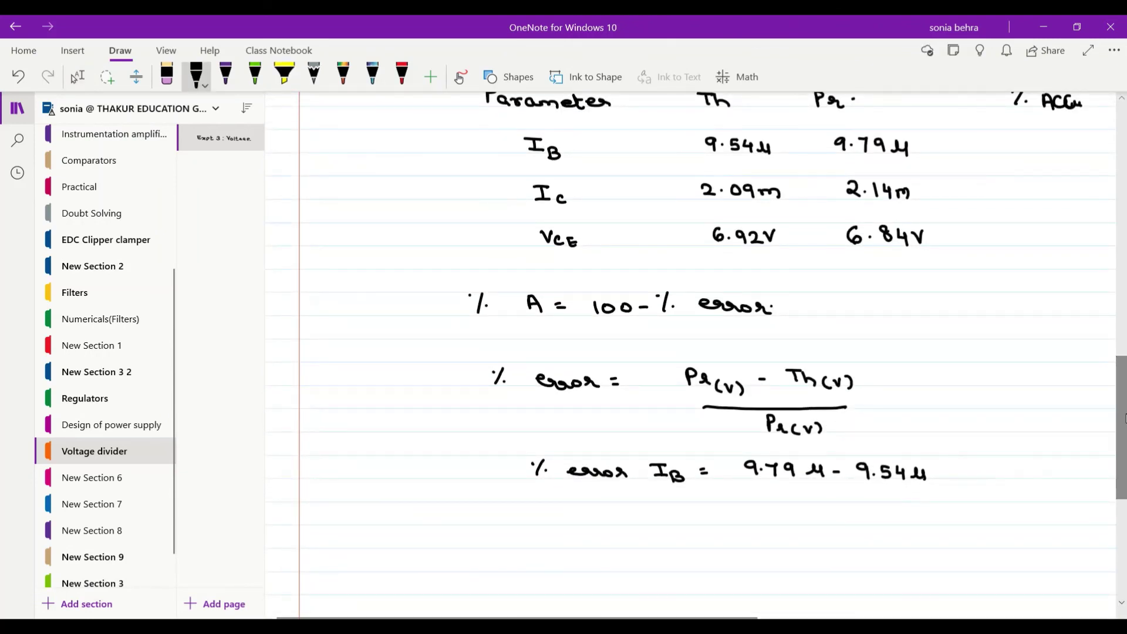
{"action": "left_click_drag", "start_coordinate": [750, 480], "coordinate": [913, 482]}
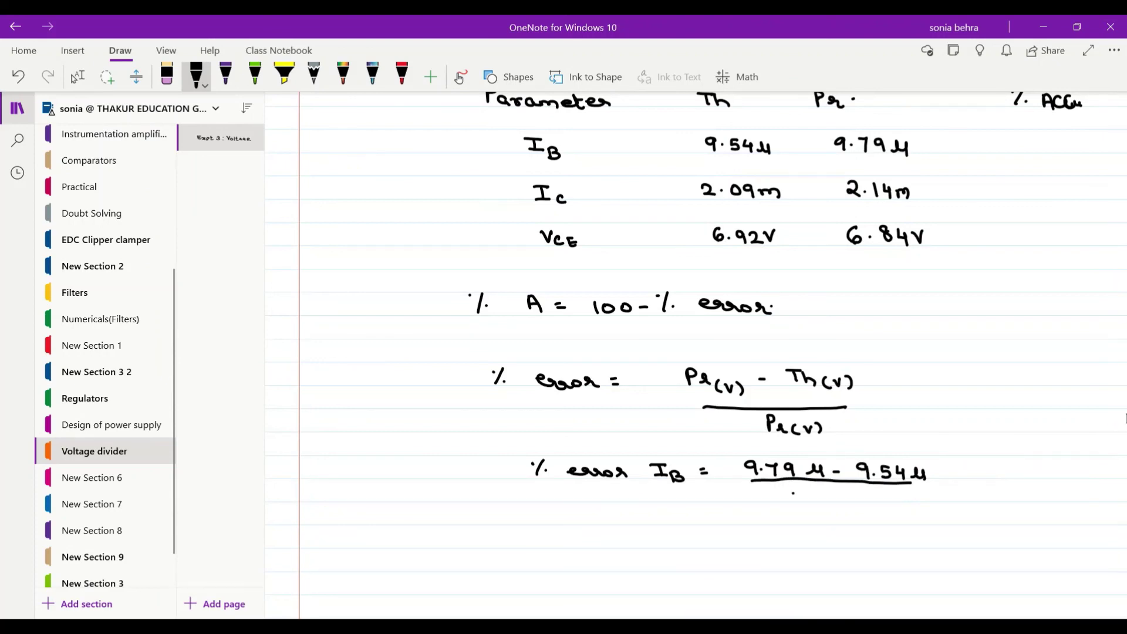
{"action": "mouse_move", "coordinate": [793, 493]}
{"action": "left_mouse_down"}
{"action": "mouse_move", "coordinate": [792, 506]}
{"action": "mouse_move", "coordinate": [818, 494]}
{"action": "mouse_move", "coordinate": [815, 506]}
{"action": "left_mouse_up"}
{"action": "left_click", "coordinate": [801, 503]}
{"action": "mouse_move", "coordinate": [825, 493]}
{"action": "left_mouse_down"}
{"action": "mouse_move", "coordinate": [830, 505]}
{"action": "mouse_move", "coordinate": [859, 497]}
{"action": "left_mouse_up"}
{"action": "left_click_drag", "start_coordinate": [715, 545], "coordinate": [723, 545]}
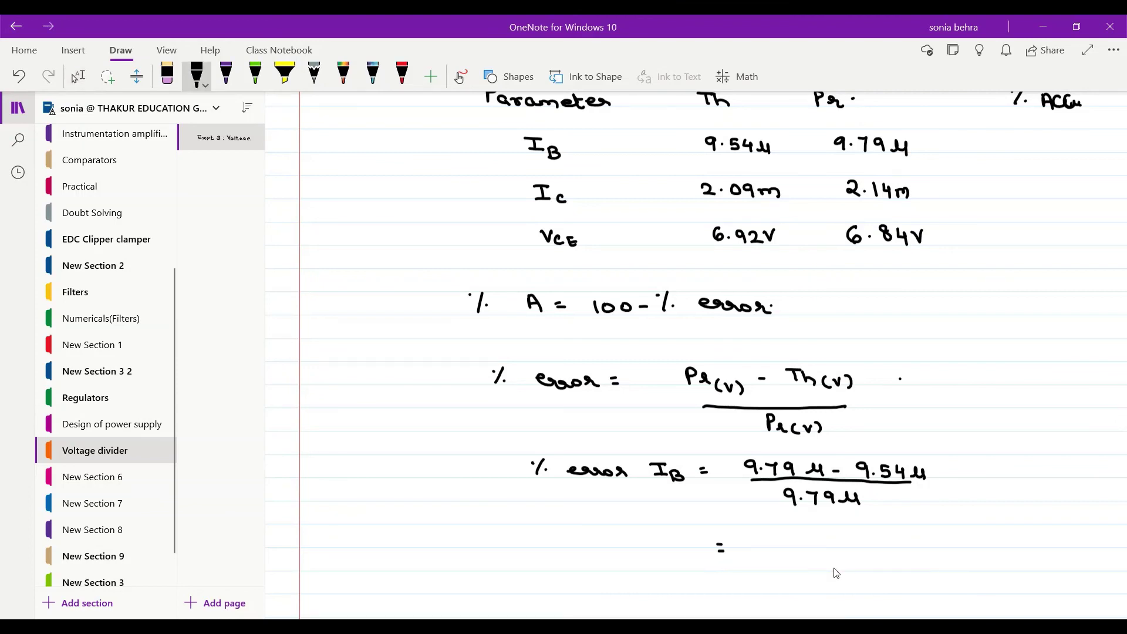
Append "× 100" to the general error formula and the IB error expression, and write the result 2.55%.
{"action": "mouse_move", "coordinate": [900, 379]}
{"action": "left_mouse_down"}
{"action": "mouse_move", "coordinate": [930, 385]}
{"action": "mouse_move", "coordinate": [956, 372]}
{"action": "left_mouse_up"}
{"action": "mouse_move", "coordinate": [948, 470]}
{"action": "left_mouse_down"}
{"action": "mouse_move", "coordinate": [963, 482]}
{"action": "mouse_move", "coordinate": [951, 483]}
{"action": "mouse_move", "coordinate": [1003, 467]}
{"action": "left_mouse_up"}
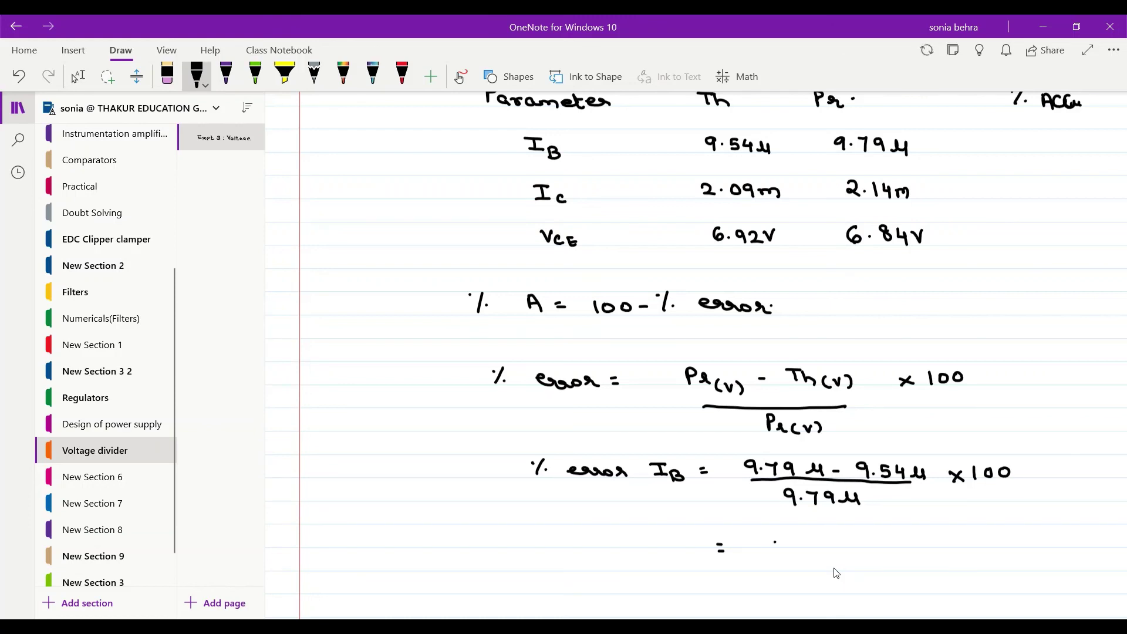
{"action": "mouse_move", "coordinate": [775, 542]}
{"action": "left_mouse_down"}
{"action": "mouse_move", "coordinate": [813, 549]}
{"action": "mouse_move", "coordinate": [829, 539]}
{"action": "mouse_move", "coordinate": [852, 554]}
{"action": "left_mouse_up"}
{"action": "left_click_drag", "start_coordinate": [863, 548], "coordinate": [863, 549]}
Handwrite the IB accuracy calculation "∴ % A = 100 - 2.55 = 97.45%" below the error result.
{"action": "mouse_move", "coordinate": [612, 571]}
{"action": "left_mouse_down"}
{"action": "mouse_move", "coordinate": [604, 591]}
{"action": "mouse_move", "coordinate": [650, 576]}
{"action": "mouse_move", "coordinate": [660, 592]}
{"action": "mouse_move", "coordinate": [720, 591]}
{"action": "mouse_move", "coordinate": [734, 580]}
{"action": "mouse_move", "coordinate": [832, 591]}
{"action": "mouse_move", "coordinate": [864, 579]}
{"action": "left_mouse_up"}
{"action": "left_click_drag", "start_coordinate": [856, 585], "coordinate": [865, 586]}
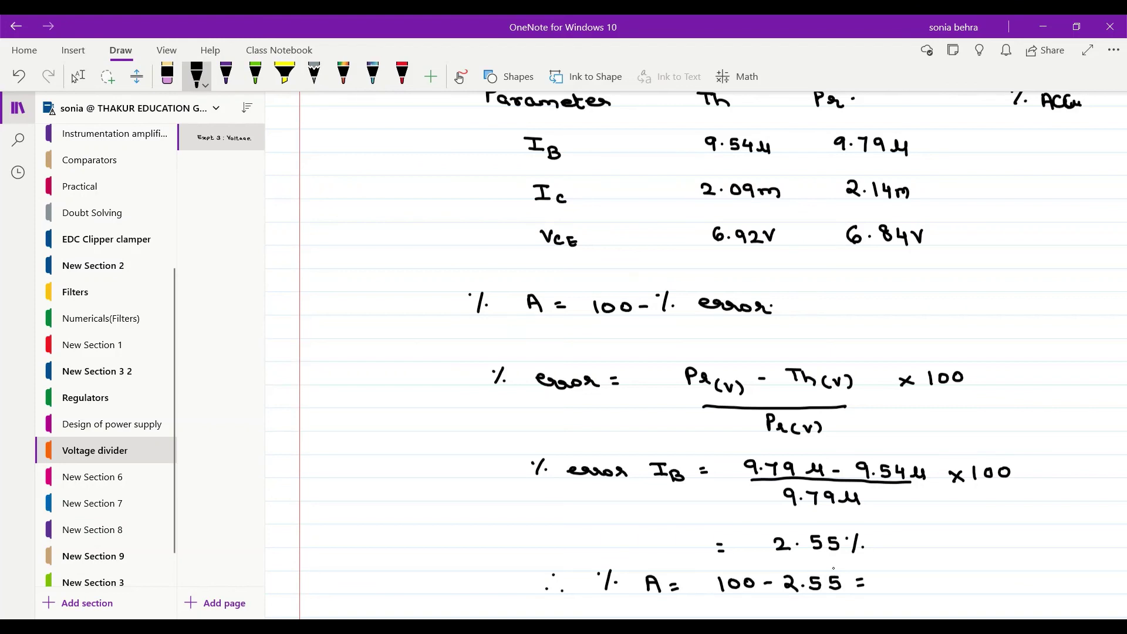
{"action": "mouse_move", "coordinate": [900, 576]}
{"action": "left_mouse_down"}
{"action": "mouse_move", "coordinate": [896, 594]}
{"action": "mouse_move", "coordinate": [947, 582]}
{"action": "mouse_move", "coordinate": [969, 590]}
{"action": "left_mouse_up"}
{"action": "left_click", "coordinate": [979, 588]}
Write 97.45% in the IB row of the % Accu column and stop inking.
{"action": "mouse_move", "coordinate": [1018, 137]}
{"action": "left_mouse_down"}
{"action": "mouse_move", "coordinate": [1007, 143]}
{"action": "mouse_move", "coordinate": [1016, 152]}
{"action": "mouse_move", "coordinate": [1082, 154]}
{"action": "left_mouse_up"}
{"action": "left_click", "coordinate": [1042, 146]}
{"action": "left_click", "coordinate": [1093, 149]}
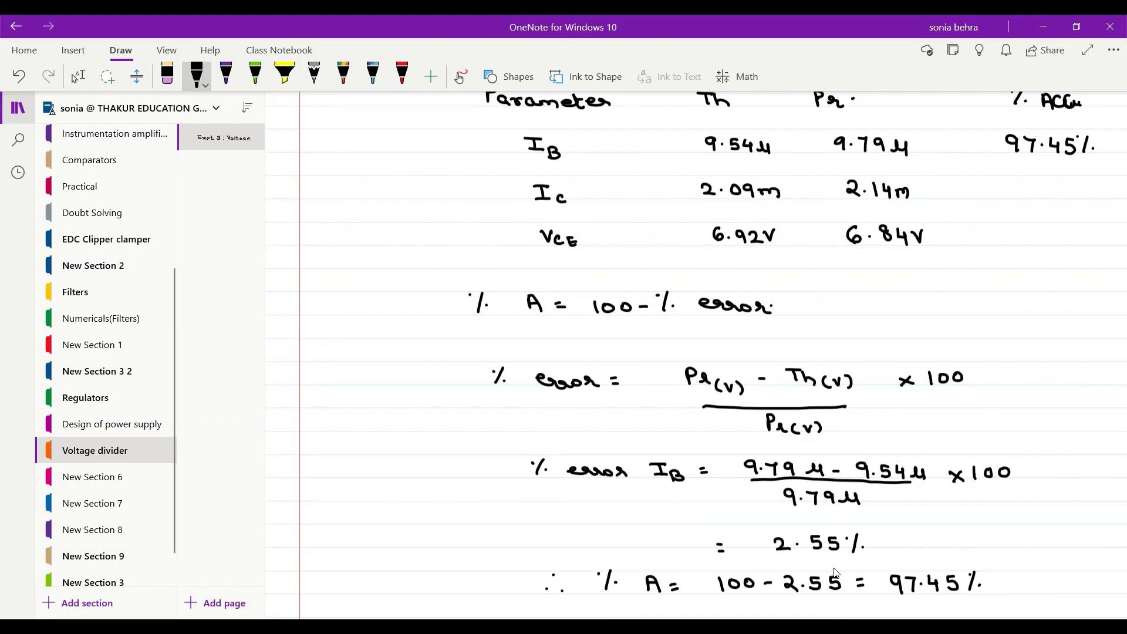
{"action": "left_click", "coordinate": [75, 78]}
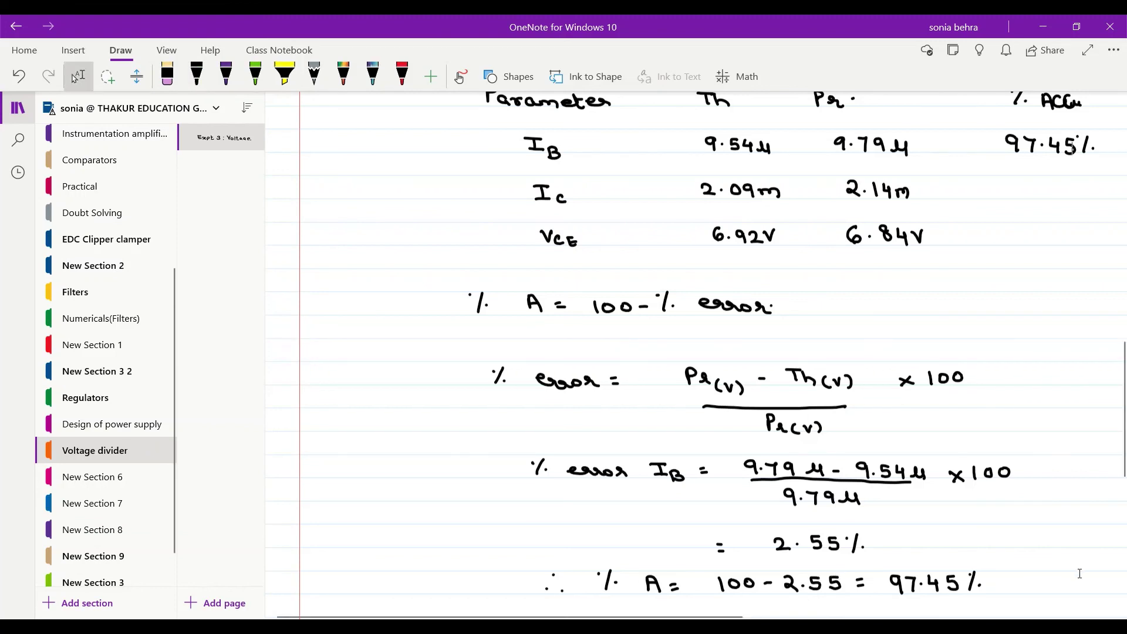